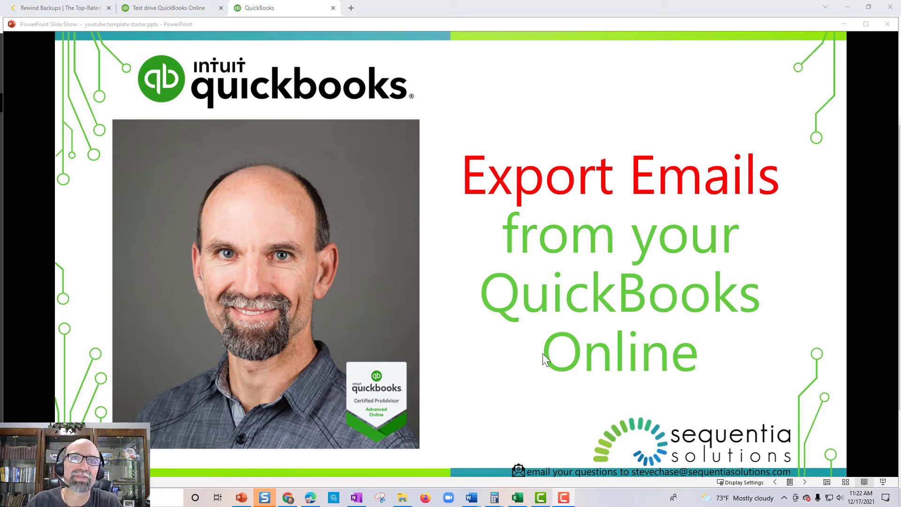
- Advance the slideshow to the 'Customer and Vendor Emails' slide
{"action": "left_click", "coordinate": [542, 353]}
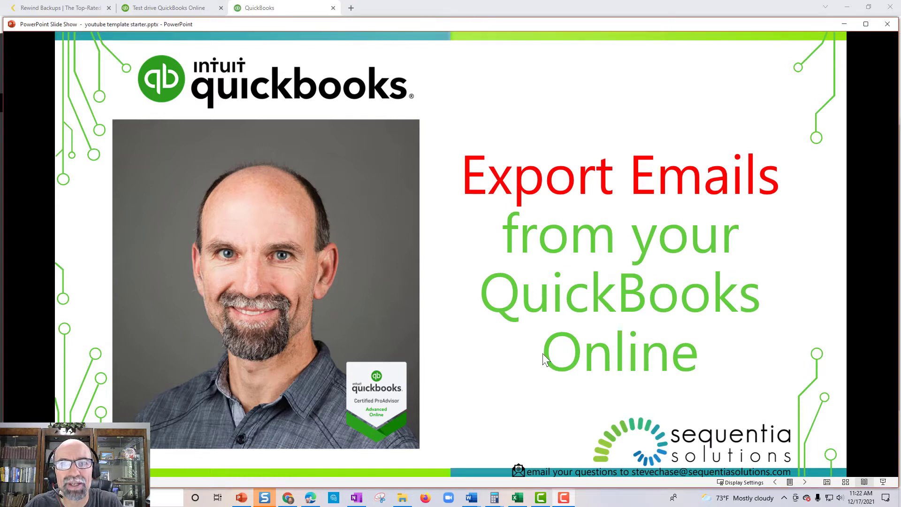
{"action": "key", "text": "Right"}
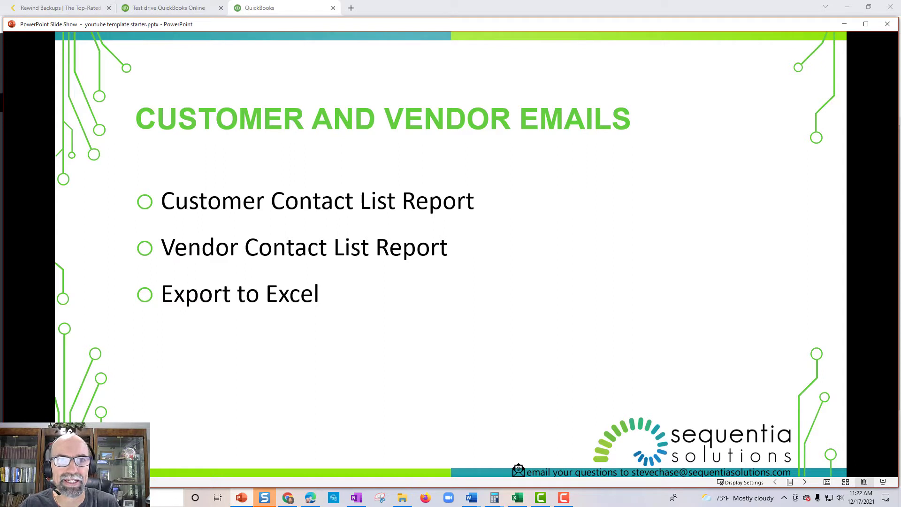
- In QuickBooks, open Reports and scroll down to the Sales and customers section
{"action": "left_click", "coordinate": [678, 9]}
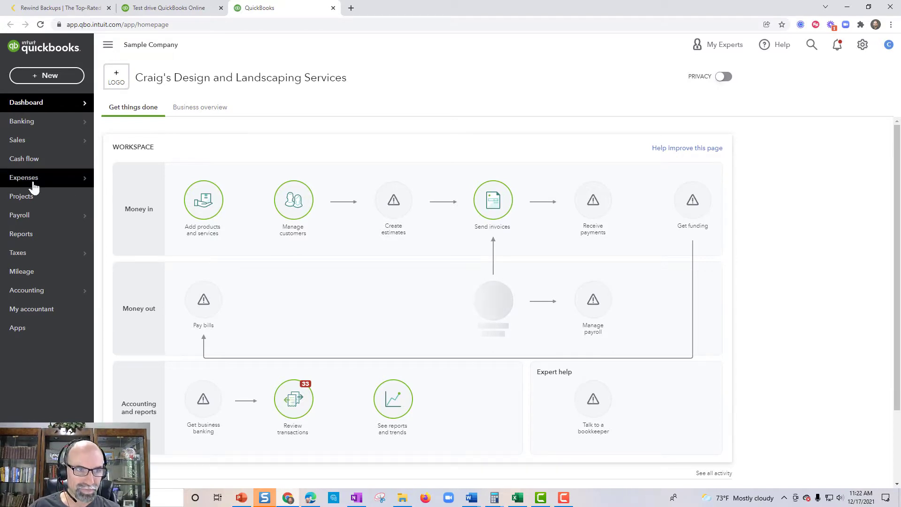
{"action": "mouse_move", "coordinate": [33, 184]}
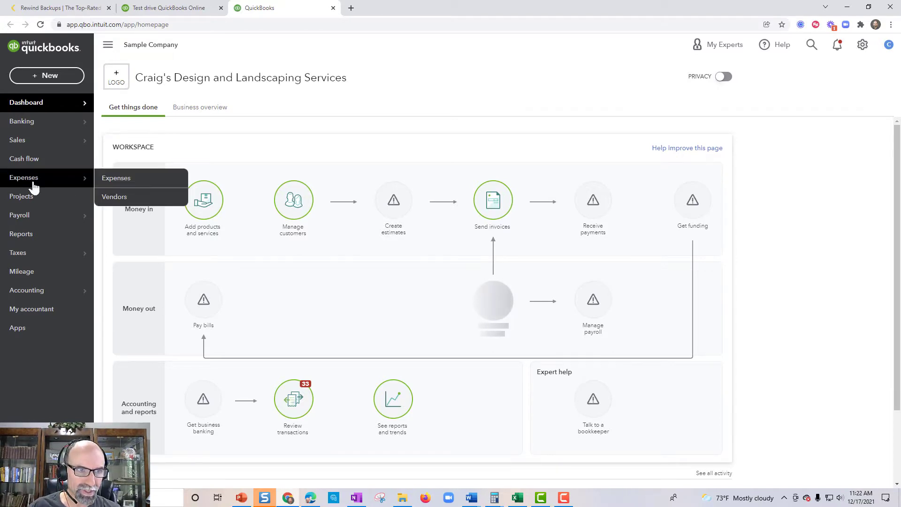
{"action": "left_click", "coordinate": [39, 235]}
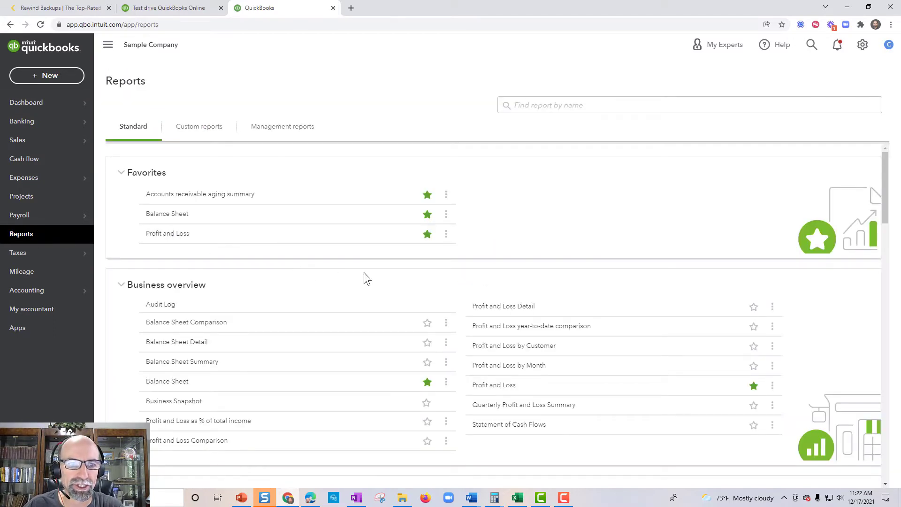
{"action": "scroll", "coordinate": [365, 277], "scroll_direction": "down", "scroll_amount": 2}
{"action": "scroll", "coordinate": [365, 278], "scroll_direction": "down", "scroll_amount": 2}
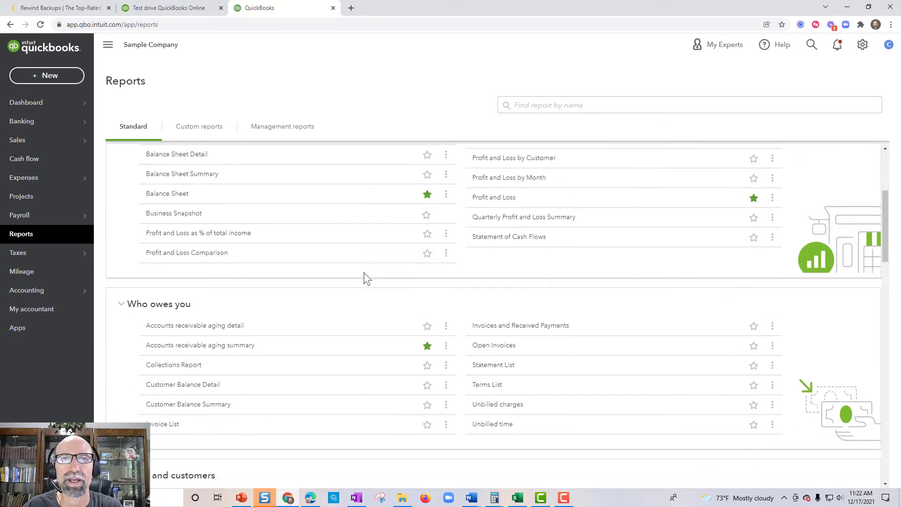
{"action": "scroll", "coordinate": [365, 277], "scroll_direction": "down", "scroll_amount": 2}
{"action": "scroll", "coordinate": [365, 277], "scroll_direction": "down", "scroll_amount": 2}
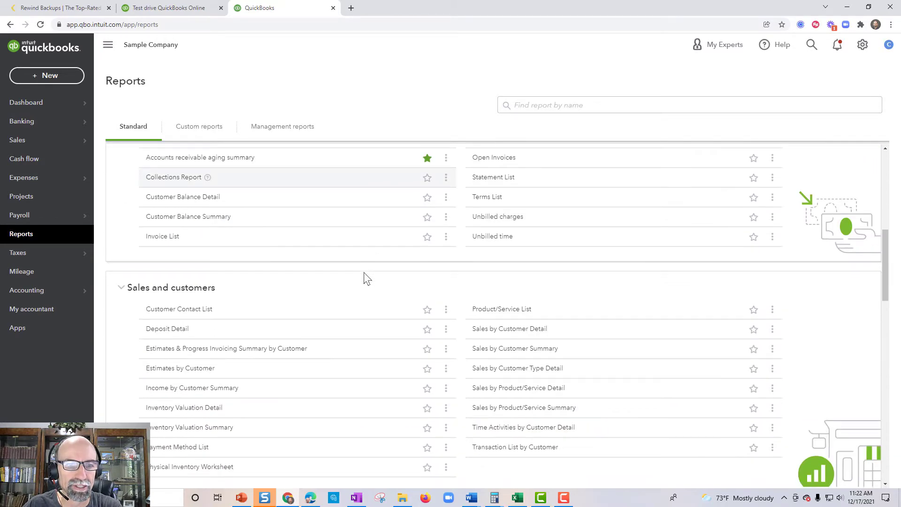
- Run the Customer Contact List report and adjust the Email column width
{"action": "left_click", "coordinate": [185, 309]}
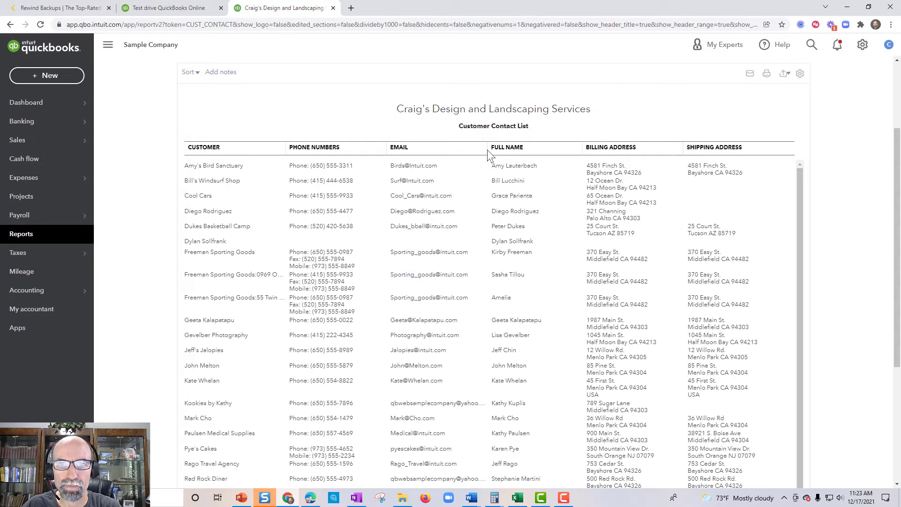
{"action": "left_click_drag", "start_coordinate": [488, 155], "coordinate": [615, 156]}
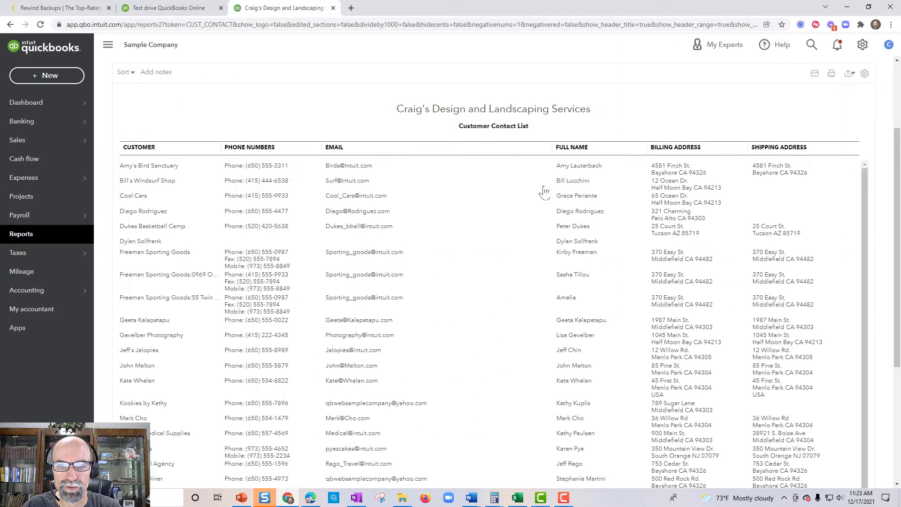
{"action": "scroll", "coordinate": [470, 322], "scroll_direction": "down", "scroll_amount": 5}
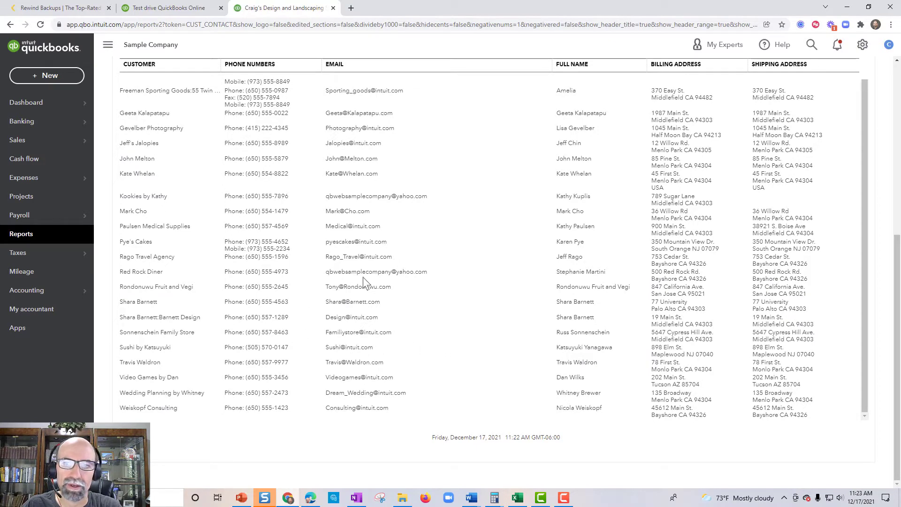
{"action": "scroll", "coordinate": [365, 281], "scroll_direction": "up", "scroll_amount": 5}
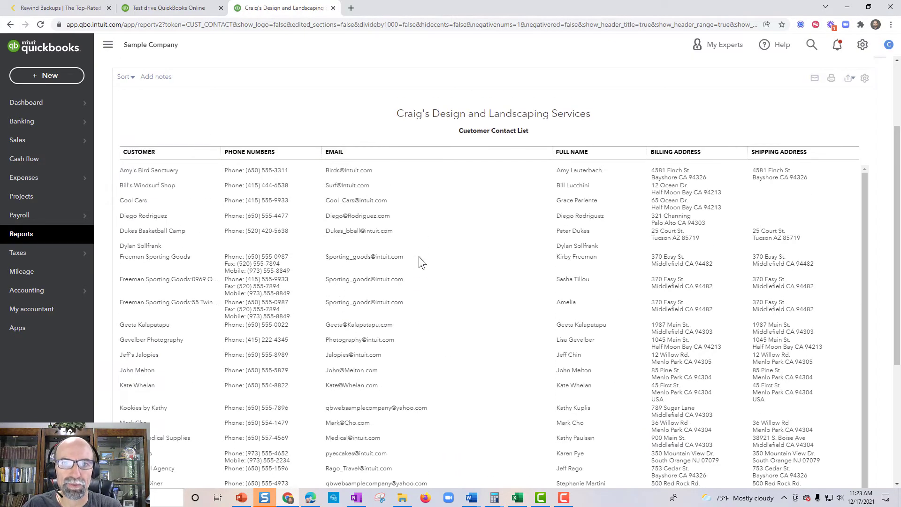
{"action": "left_click_drag", "start_coordinate": [554, 155], "coordinate": [426, 158]}
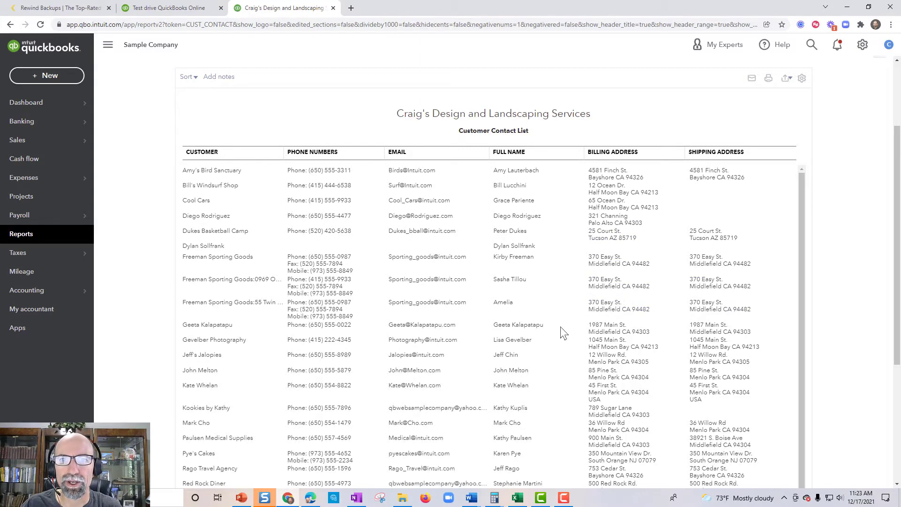
{"action": "scroll", "coordinate": [560, 327], "scroll_direction": "up", "scroll_amount": 3}
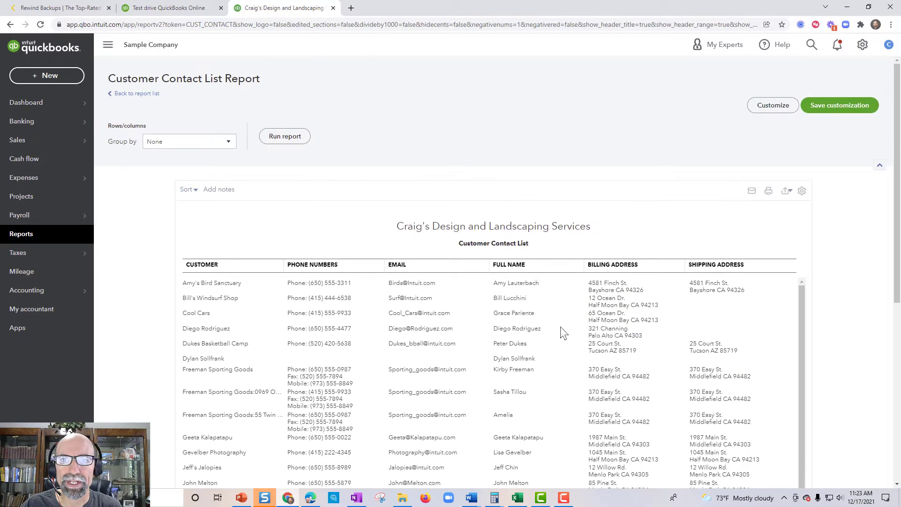
- In the report's column options, move Email above Phone Numbers
{"action": "left_click", "coordinate": [772, 106]}
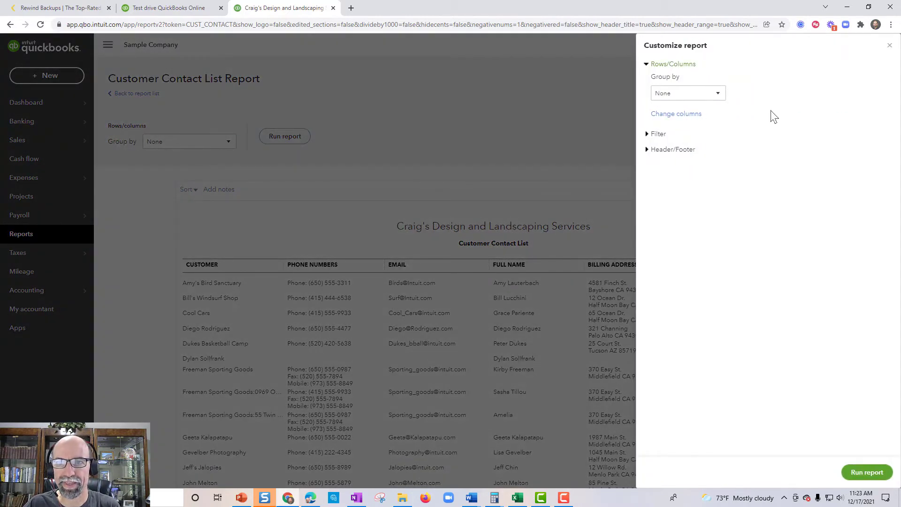
{"action": "left_click", "coordinate": [690, 114]}
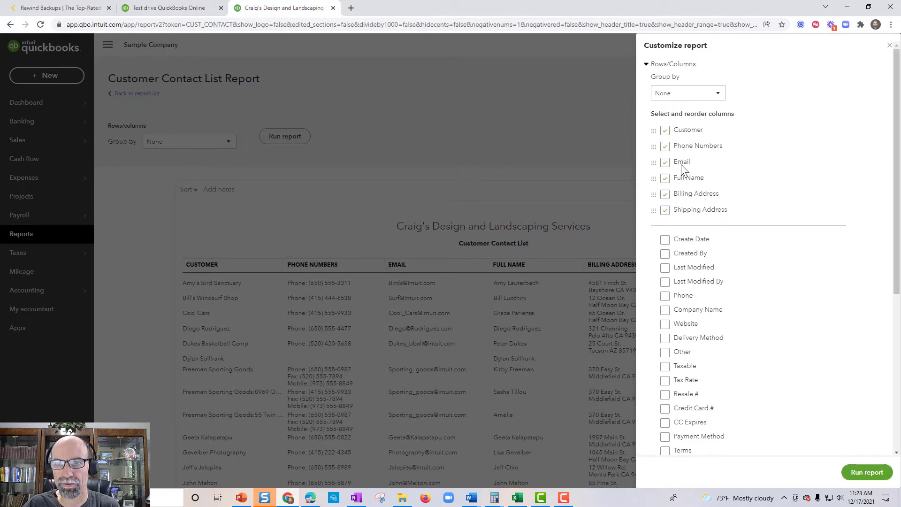
{"action": "left_click_drag", "start_coordinate": [653, 162], "coordinate": [653, 145]}
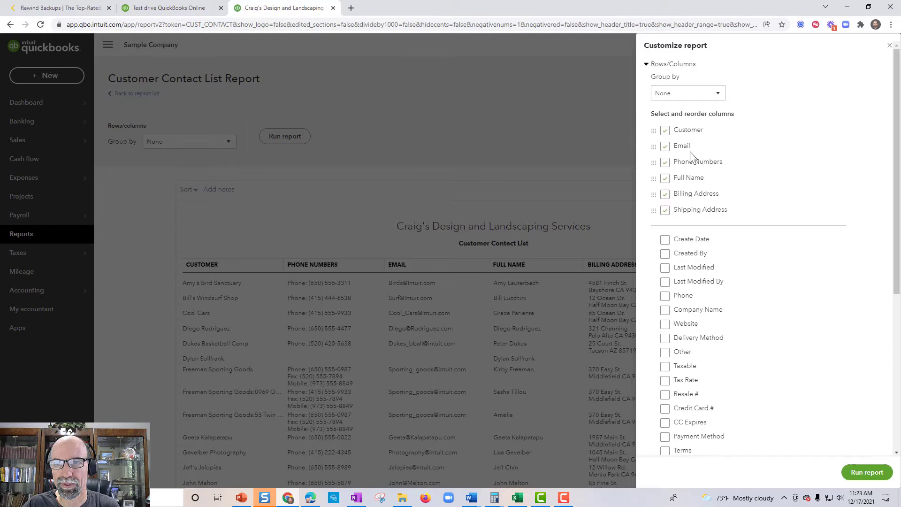
- Add Billing State, Street, City, Country, First Name, Last Name, Website and Last Modified By columns
{"action": "scroll", "coordinate": [748, 323], "scroll_direction": "down", "scroll_amount": 6}
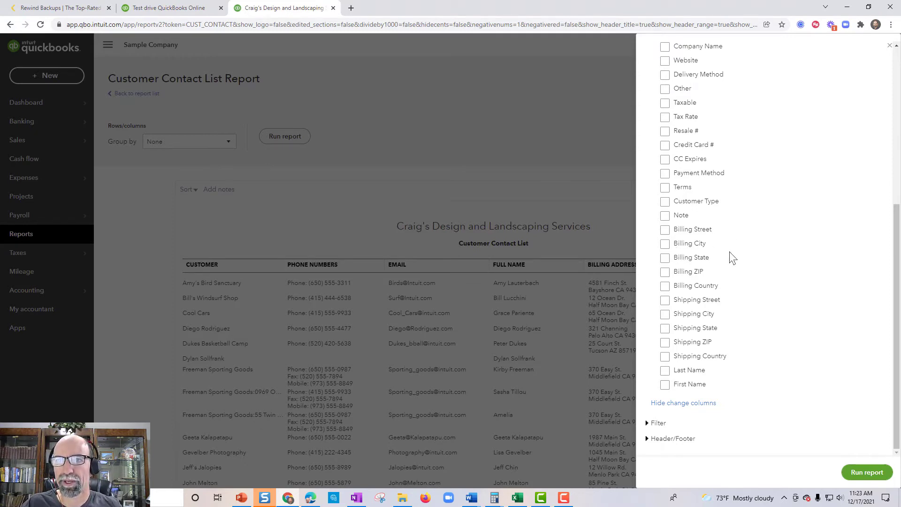
{"action": "left_click", "coordinate": [666, 260]}
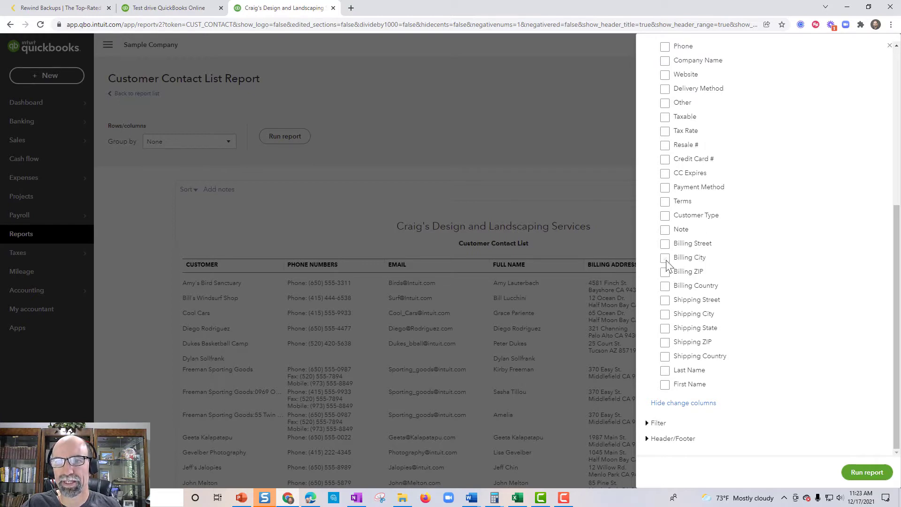
{"action": "left_click", "coordinate": [665, 247]}
{"action": "left_click", "coordinate": [664, 258]}
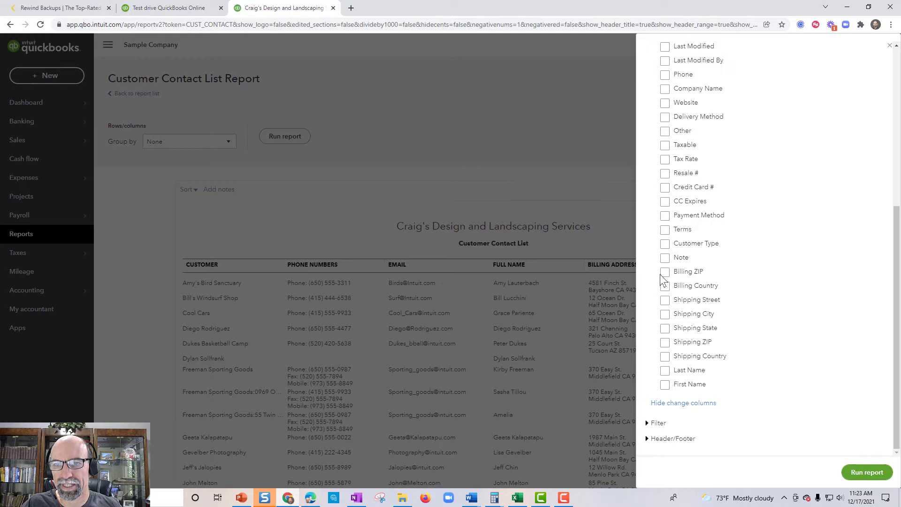
{"action": "left_click", "coordinate": [665, 286]}
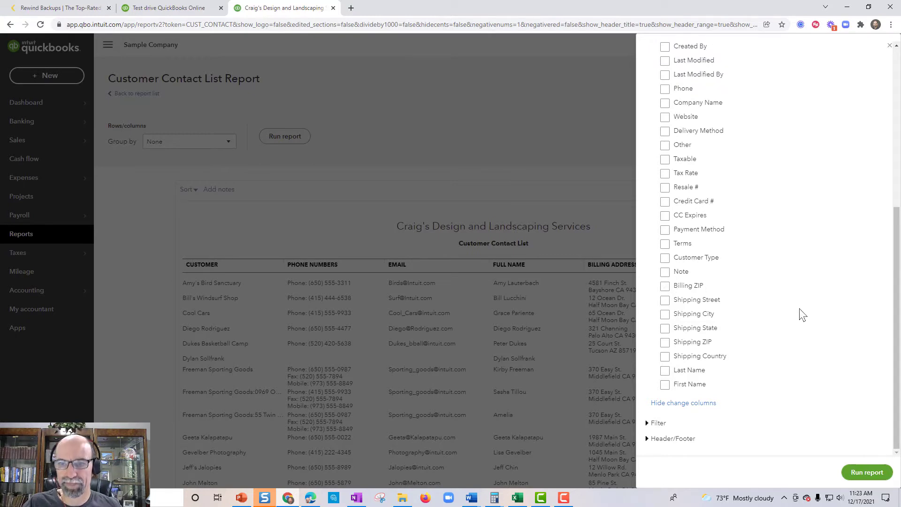
{"action": "left_click", "coordinate": [665, 385]}
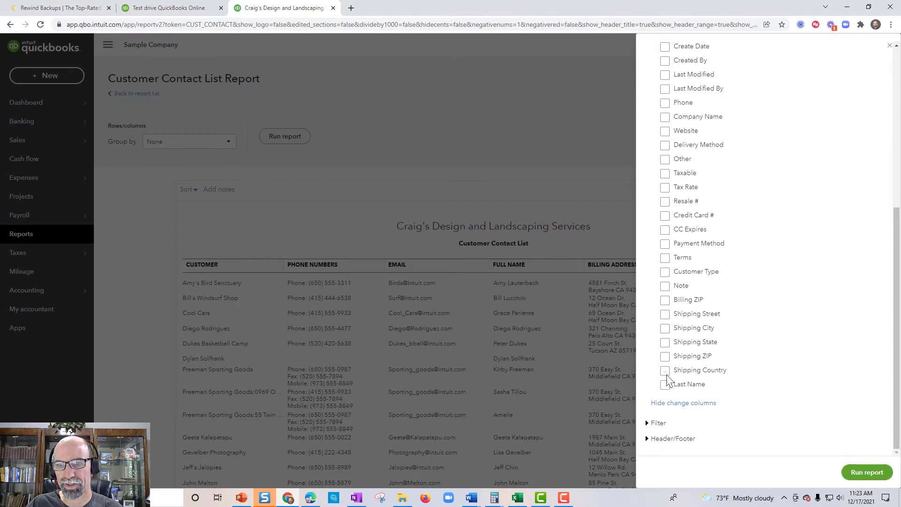
{"action": "left_click", "coordinate": [665, 385]}
{"action": "scroll", "coordinate": [757, 337], "scroll_direction": "up", "scroll_amount": 2}
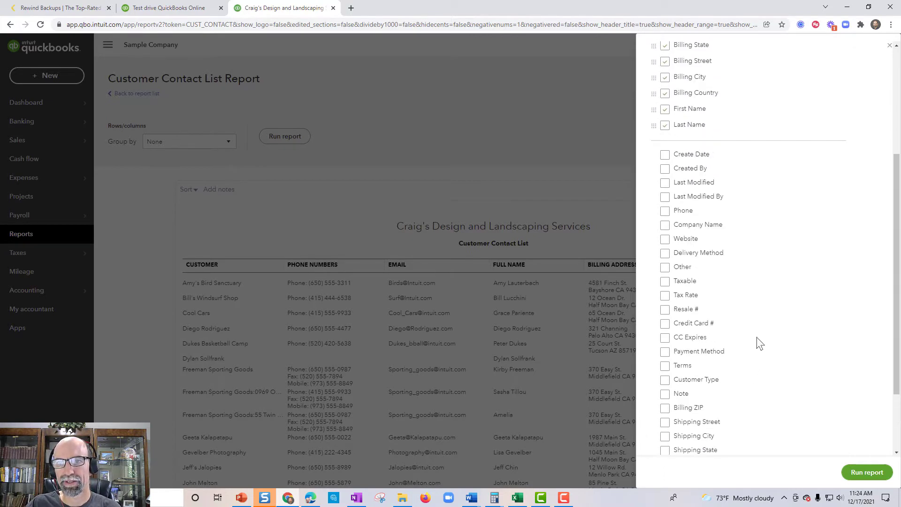
{"action": "left_click", "coordinate": [665, 239]}
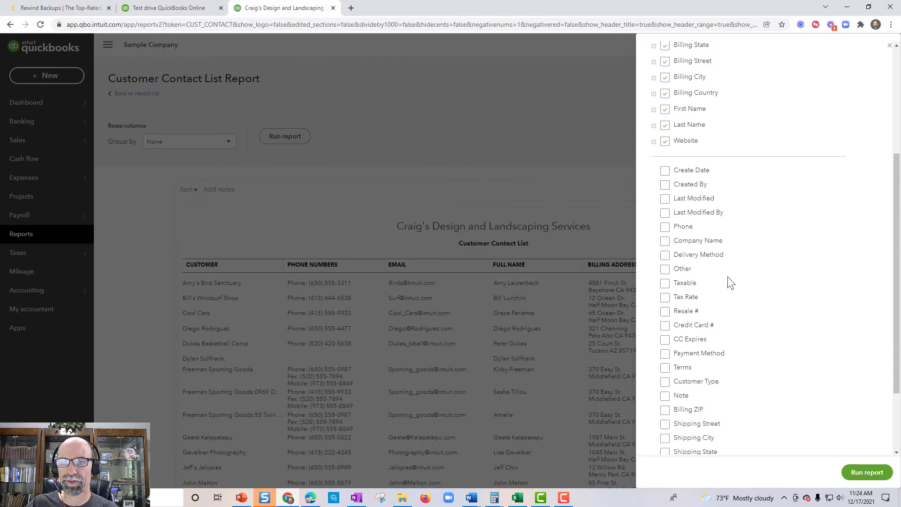
{"action": "left_click", "coordinate": [665, 213]}
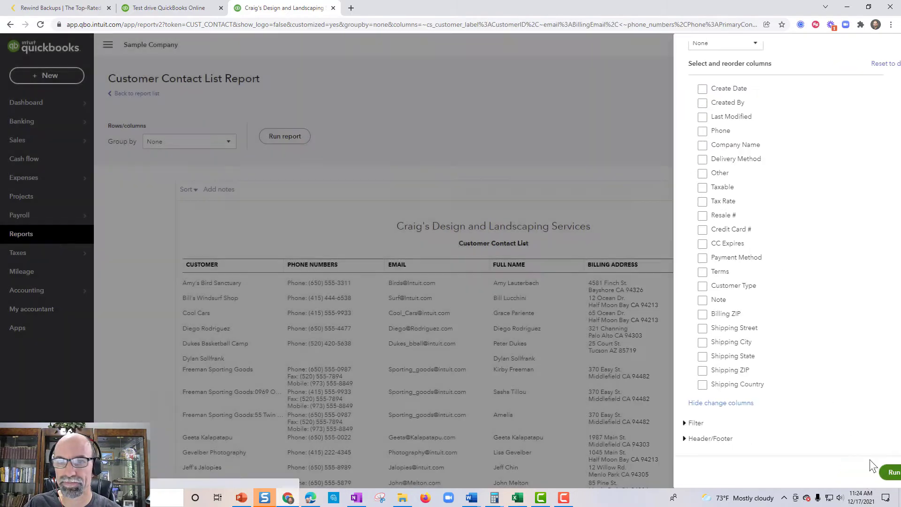
- Rerun the Customer Contact List with the new columns and scroll across to review them
{"action": "left_click", "coordinate": [867, 472]}
{"action": "scroll", "coordinate": [554, 488], "scroll_direction": "down", "scroll_amount": 3}
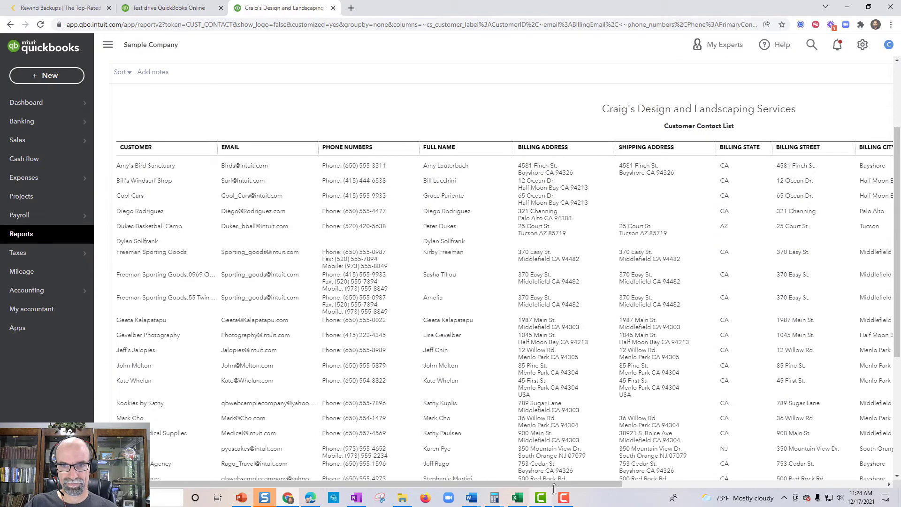
{"action": "left_click_drag", "start_coordinate": [561, 485], "coordinate": [806, 481]}
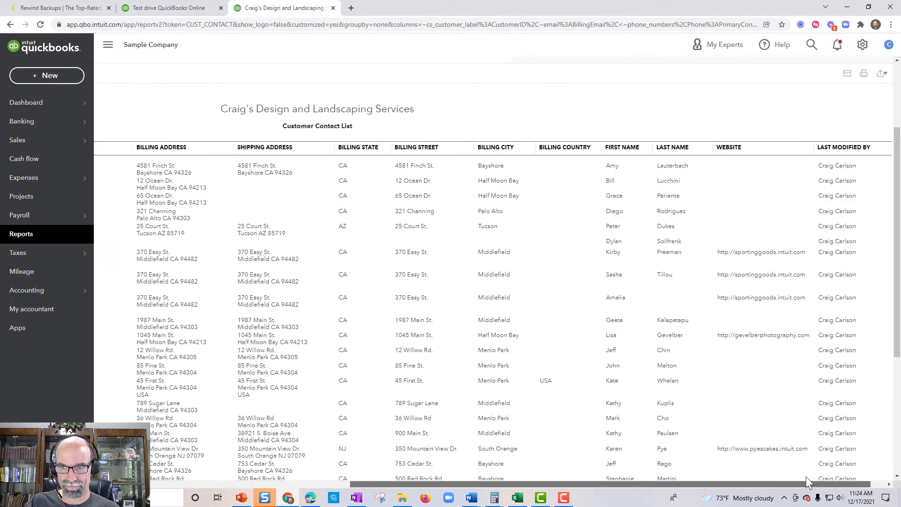
{"action": "scroll", "coordinate": [814, 410], "scroll_direction": "down", "scroll_amount": 1}
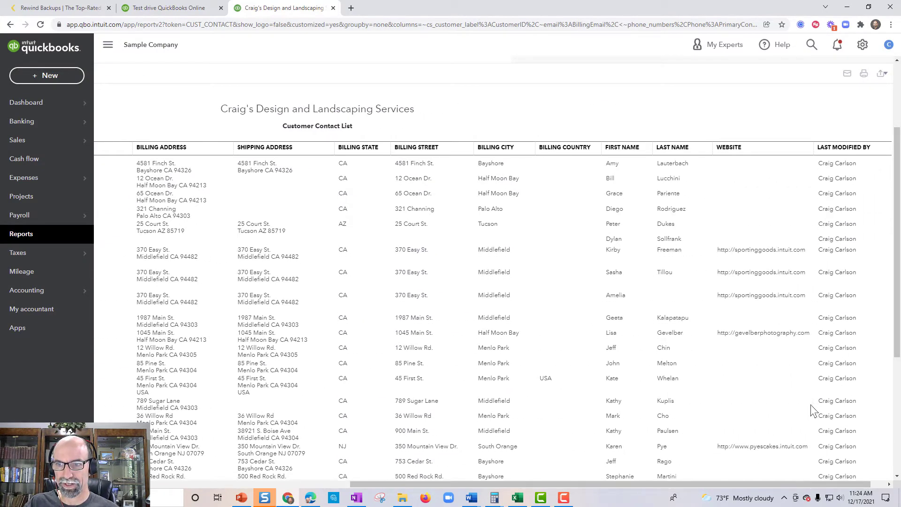
{"action": "scroll", "coordinate": [741, 373], "scroll_direction": "down", "scroll_amount": 5}
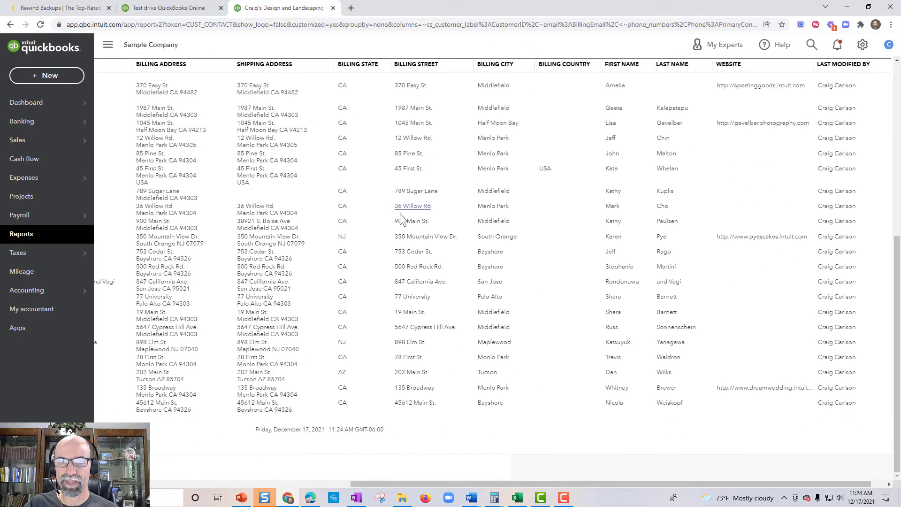
{"action": "scroll", "coordinate": [402, 220], "scroll_direction": "up", "scroll_amount": 8}
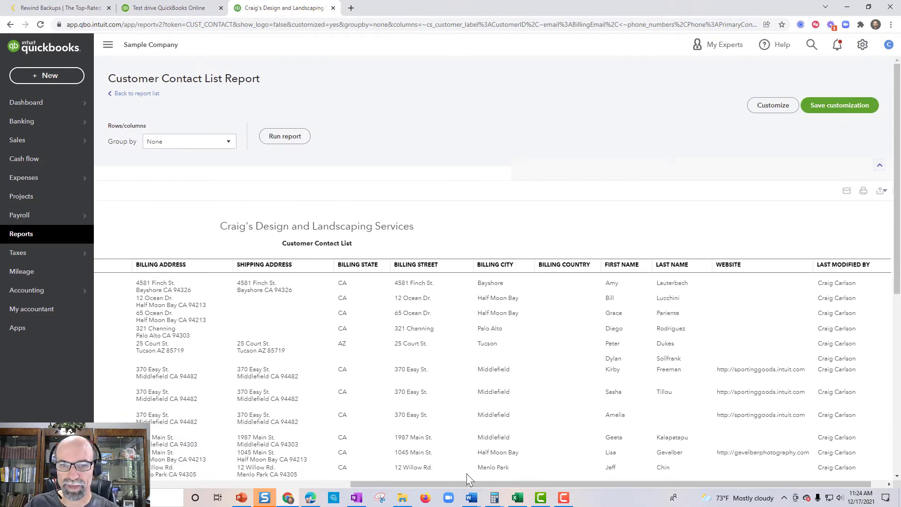
{"action": "left_click_drag", "start_coordinate": [469, 484], "coordinate": [573, 484]}
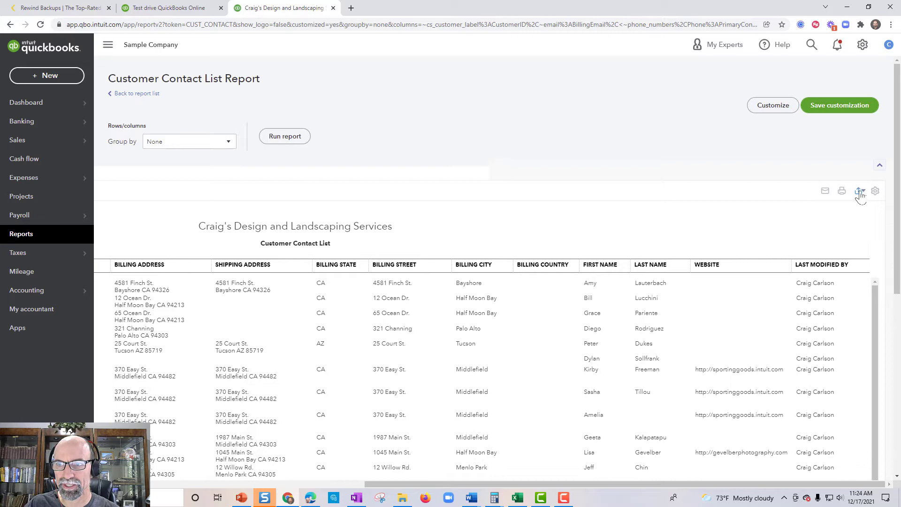
{"action": "left_click_drag", "start_coordinate": [670, 484], "coordinate": [332, 480]}
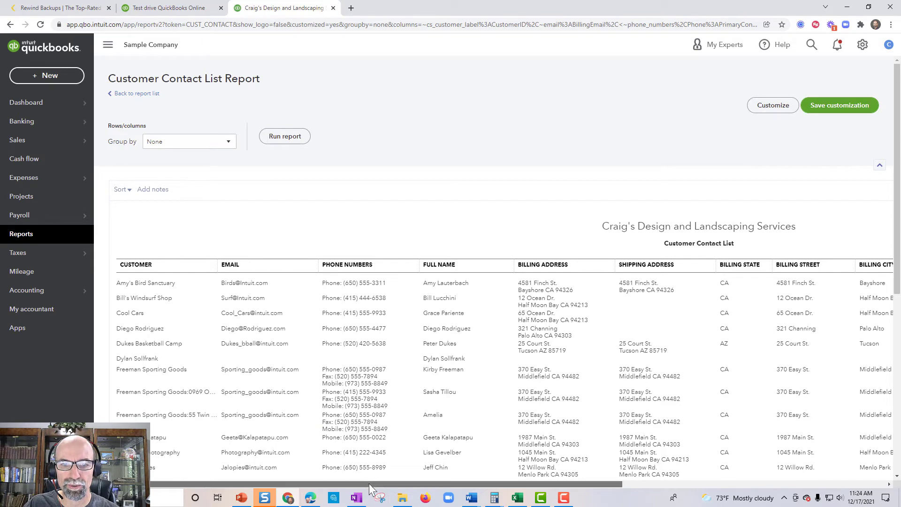
{"action": "left_click_drag", "start_coordinate": [368, 483], "coordinate": [584, 484]}
- Export the Customer Contact List to Excel and return to the Reports list
{"action": "left_click", "coordinate": [859, 192]}
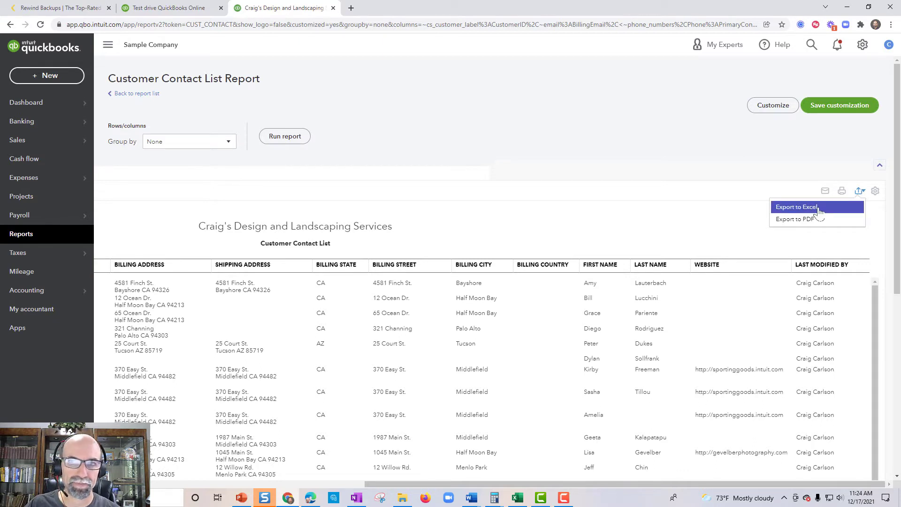
{"action": "left_click", "coordinate": [796, 207]}
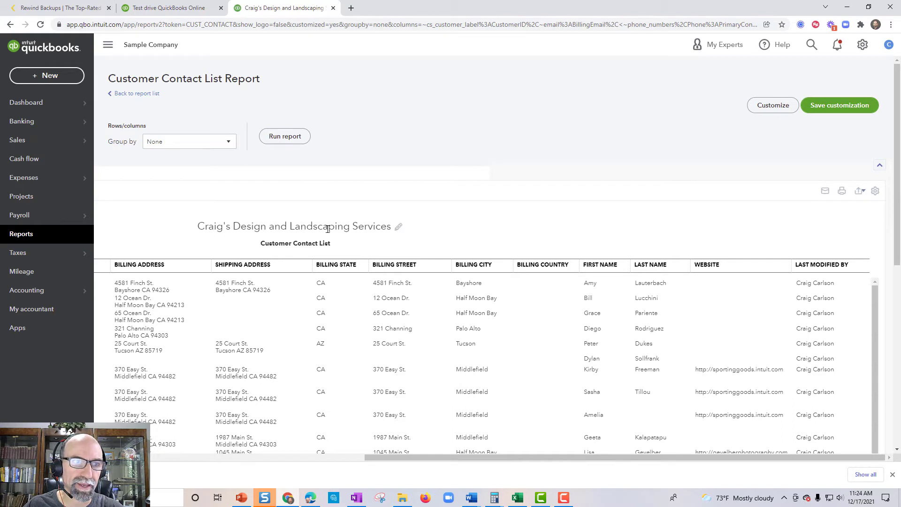
{"action": "left_click", "coordinate": [45, 238]}
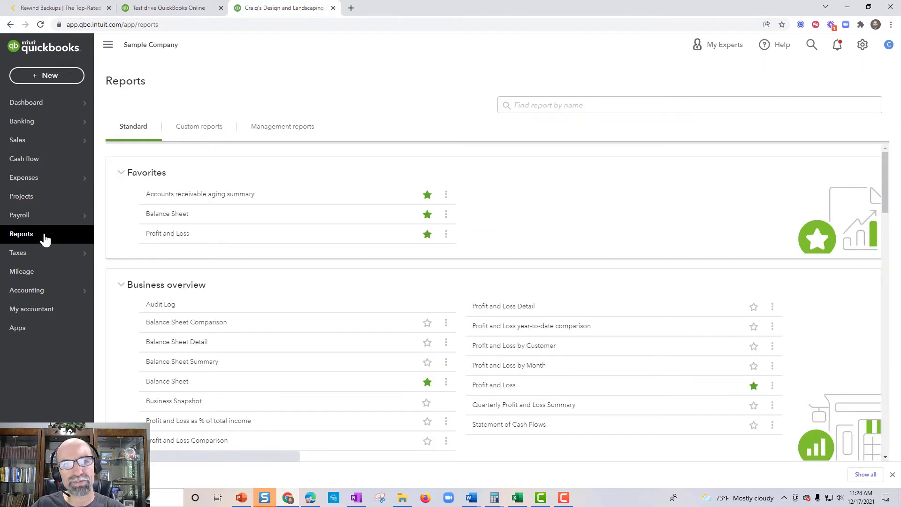
- Star Vendor Contact List under Expenses and vendors so it appears in Favorites
{"action": "scroll", "coordinate": [368, 303], "scroll_direction": "down", "scroll_amount": 6}
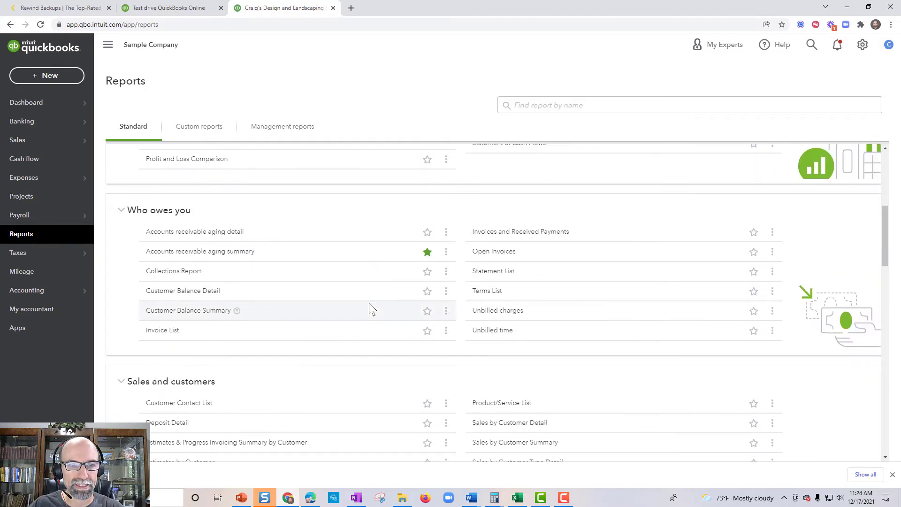
{"action": "scroll", "coordinate": [369, 304], "scroll_direction": "down", "scroll_amount": 9}
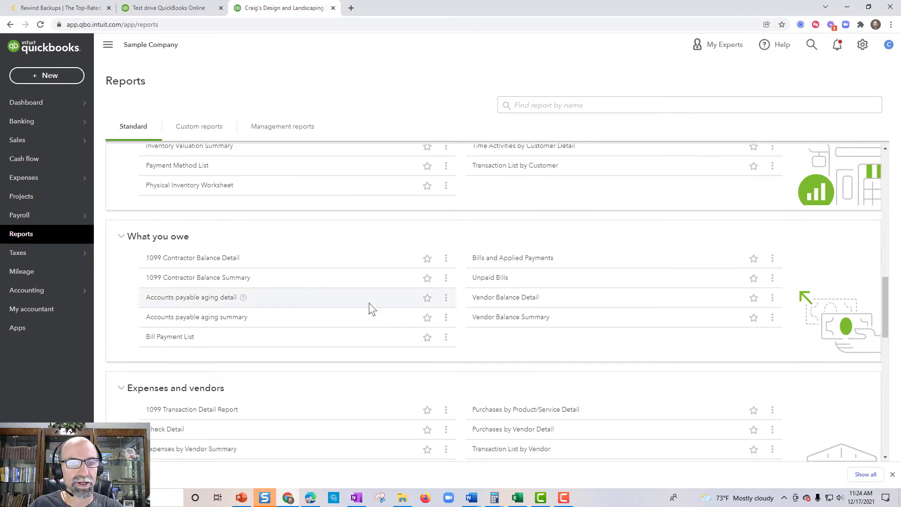
{"action": "scroll", "coordinate": [369, 303], "scroll_direction": "down", "scroll_amount": 2}
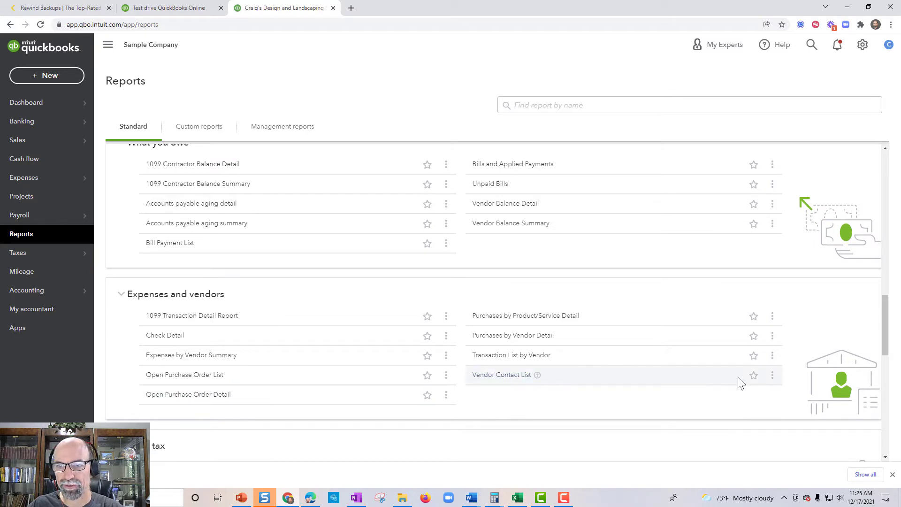
{"action": "left_click", "coordinate": [754, 379]}
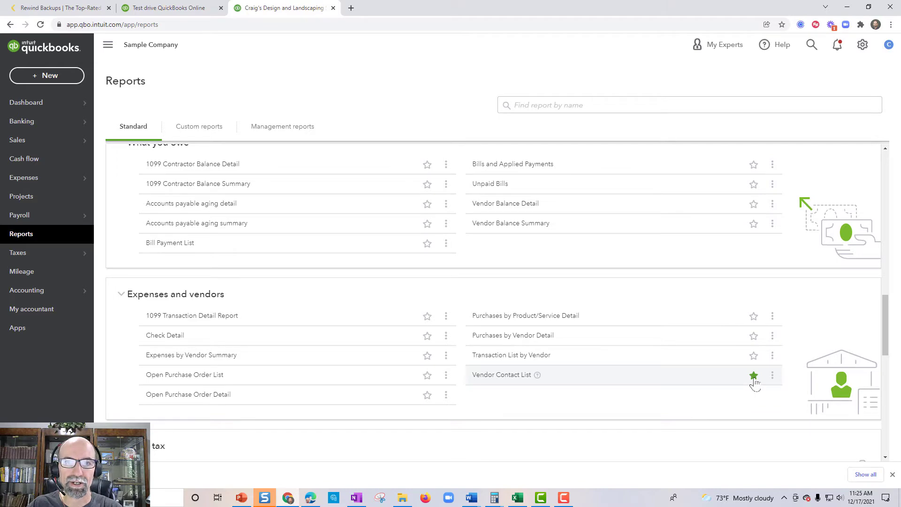
{"action": "left_click", "coordinate": [753, 375]}
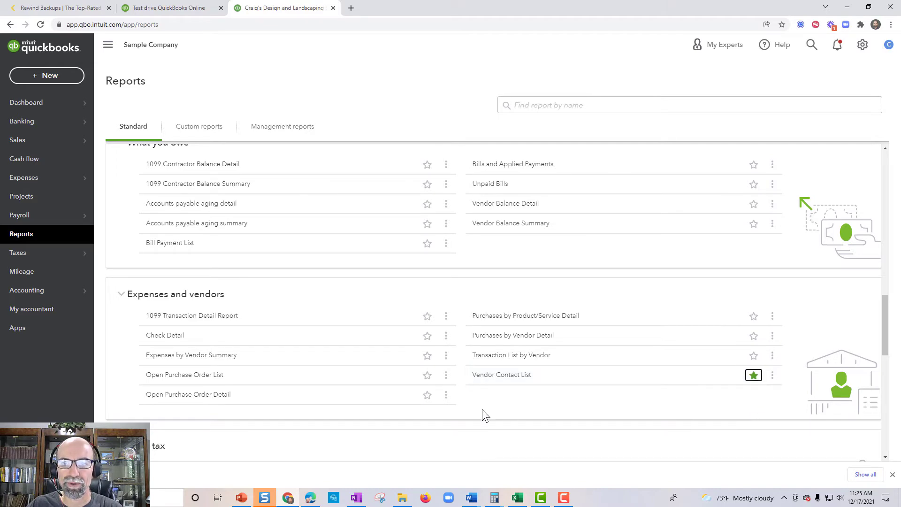
{"action": "scroll", "coordinate": [482, 409], "scroll_direction": "up", "scroll_amount": 20}
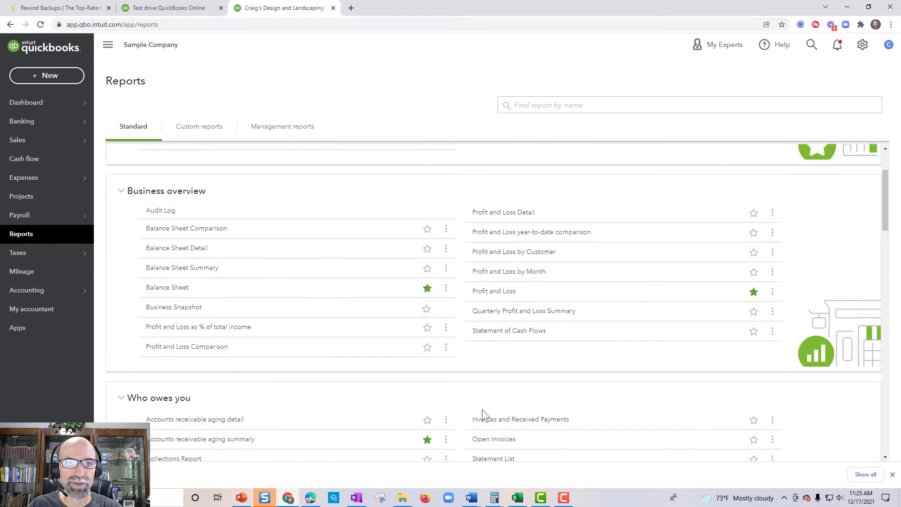
{"action": "scroll", "coordinate": [483, 409], "scroll_direction": "up", "scroll_amount": 1}
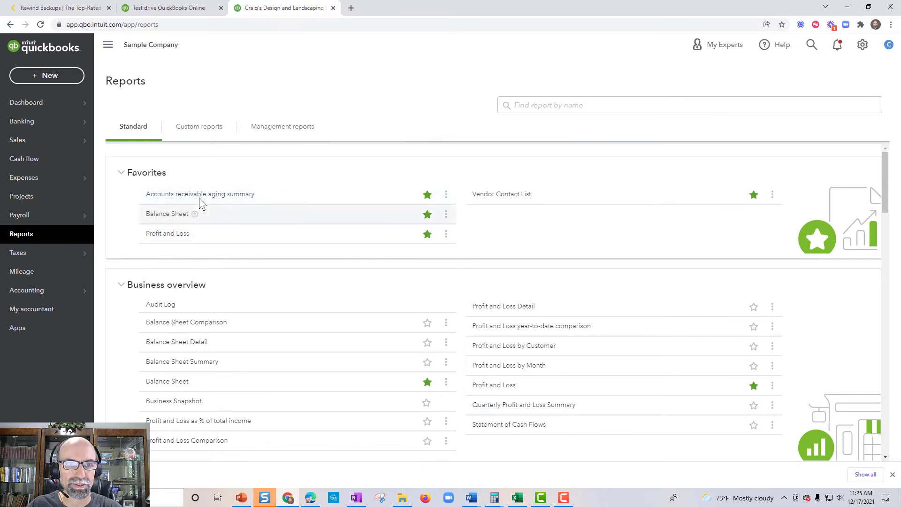
- Open the Vendor Contact List report and widen its Email column
{"action": "left_click", "coordinate": [522, 199]}
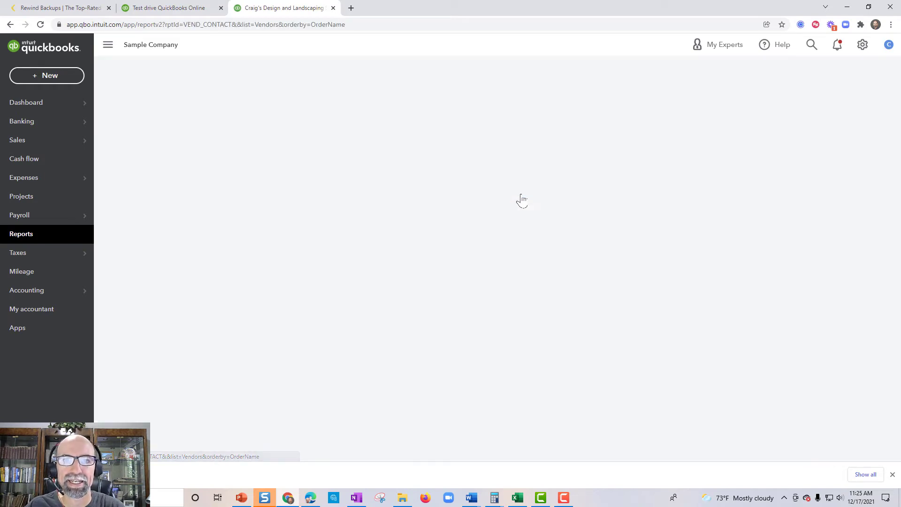
{"action": "scroll", "coordinate": [522, 199], "scroll_direction": "down", "scroll_amount": 3}
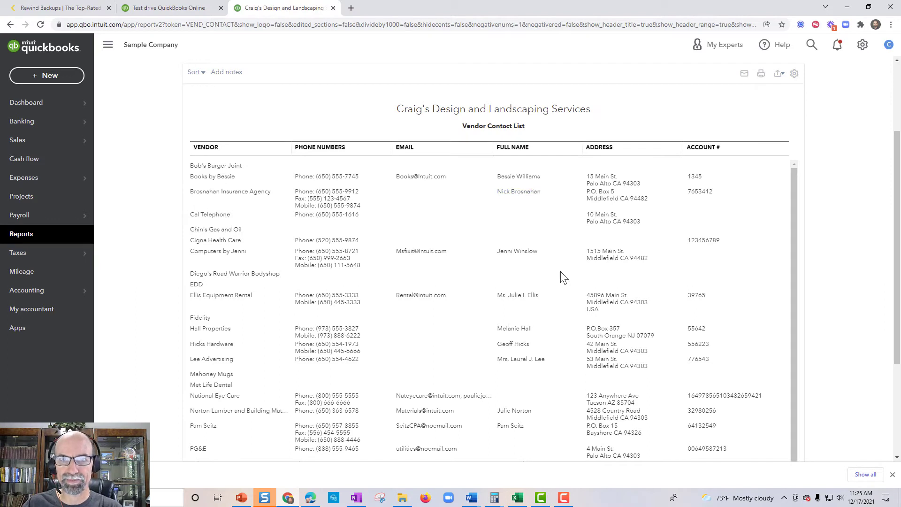
{"action": "left_click_drag", "start_coordinate": [499, 150], "coordinate": [541, 151]}
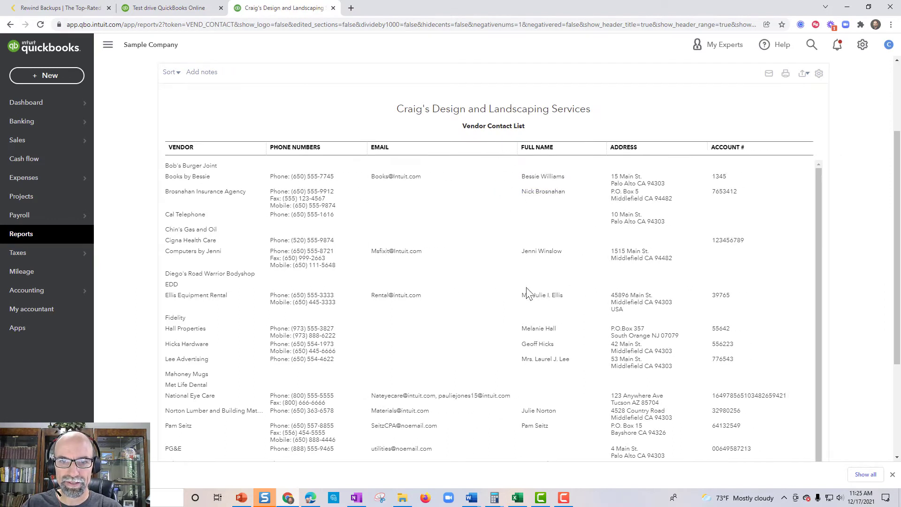
{"action": "scroll", "coordinate": [519, 361], "scroll_direction": "down", "scroll_amount": 1}
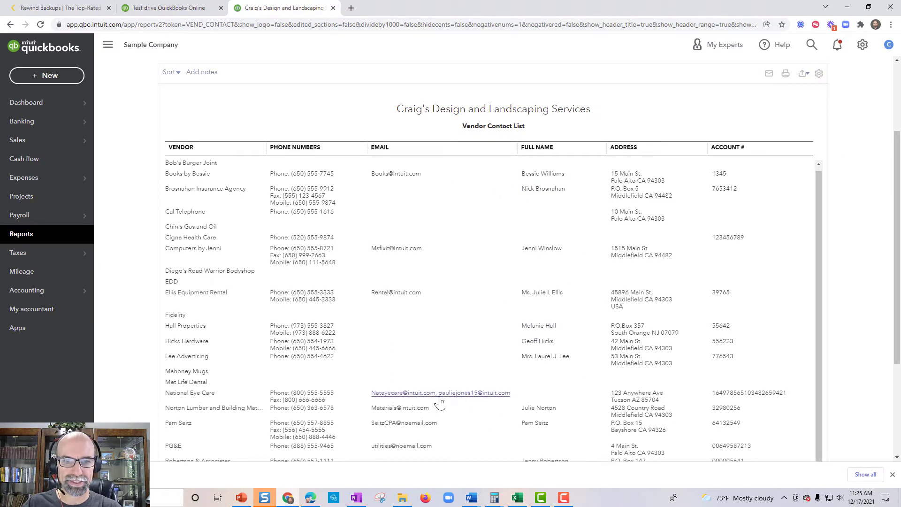
- Inspect National Eye Care's two email addresses in its vendor details, closing without saving
{"action": "left_click", "coordinate": [197, 395]}
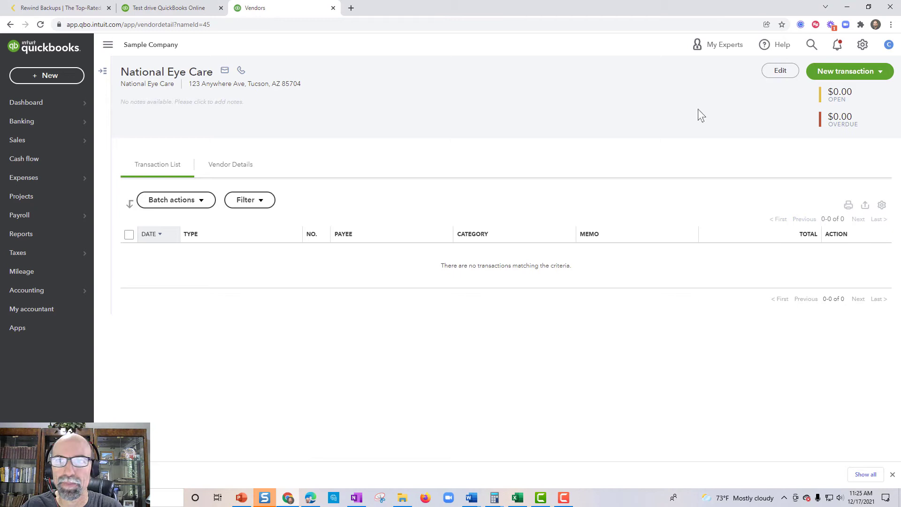
{"action": "left_click", "coordinate": [787, 76]}
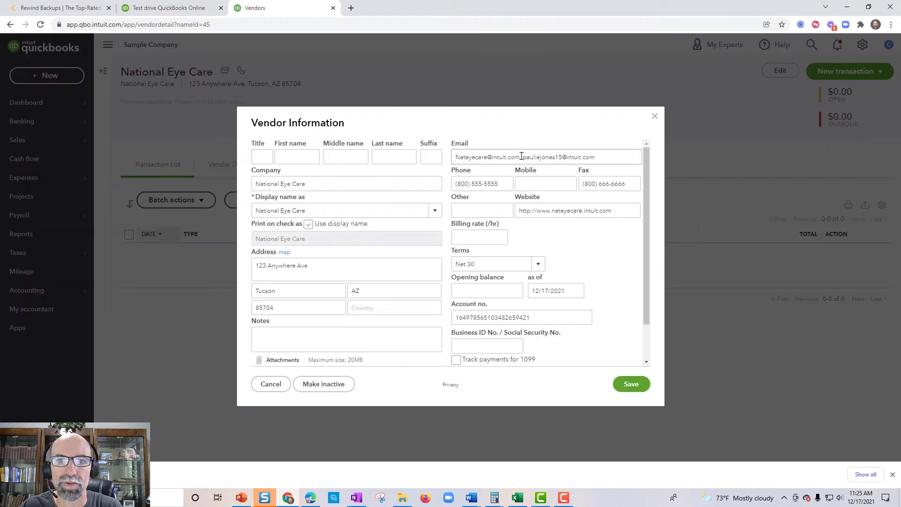
{"action": "mouse_move", "coordinate": [522, 157]}
{"action": "left_mouse_down"}
{"action": "mouse_move", "coordinate": [595, 157]}
{"action": "mouse_move", "coordinate": [524, 158]}
{"action": "left_mouse_up"}
{"action": "left_click", "coordinate": [594, 158]}
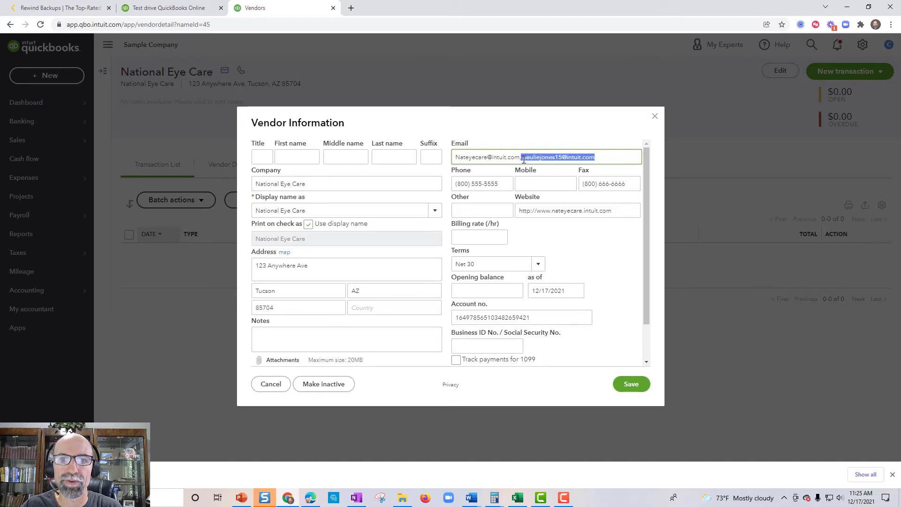
{"action": "left_click", "coordinate": [524, 159]}
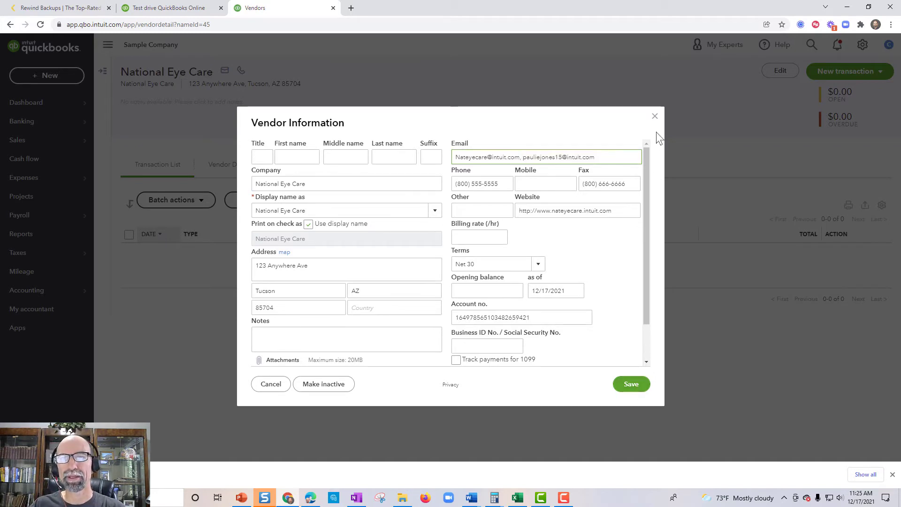
{"action": "left_click", "coordinate": [655, 117]}
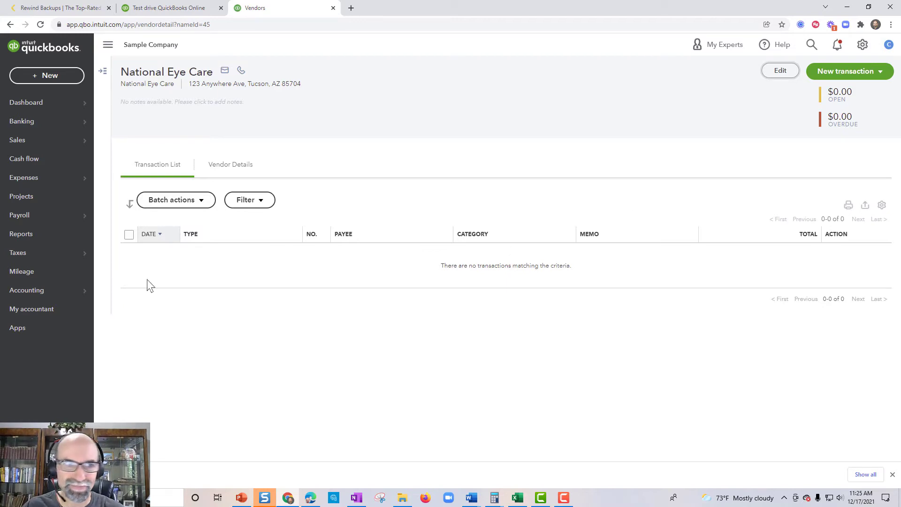
- Open the favourited Vendor Contact List from Reports and export it to Excel
{"action": "left_click", "coordinate": [48, 233]}
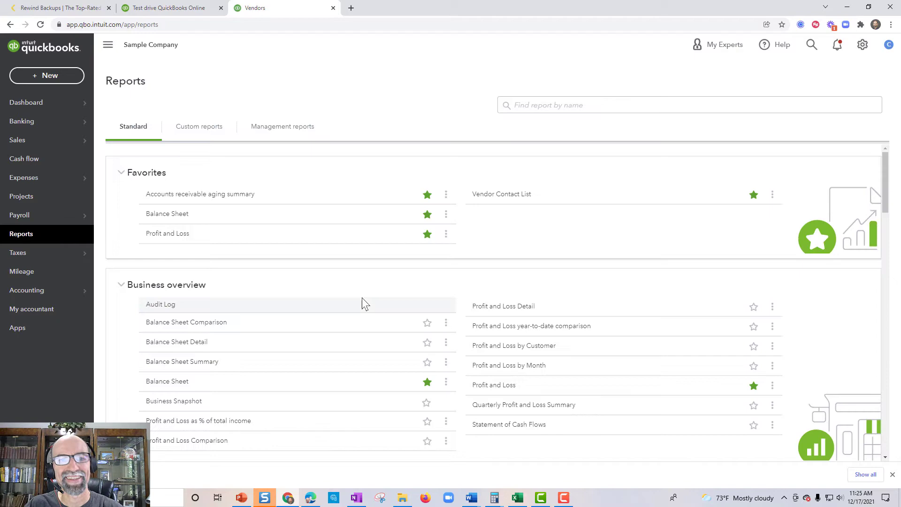
{"action": "left_click", "coordinate": [504, 194]}
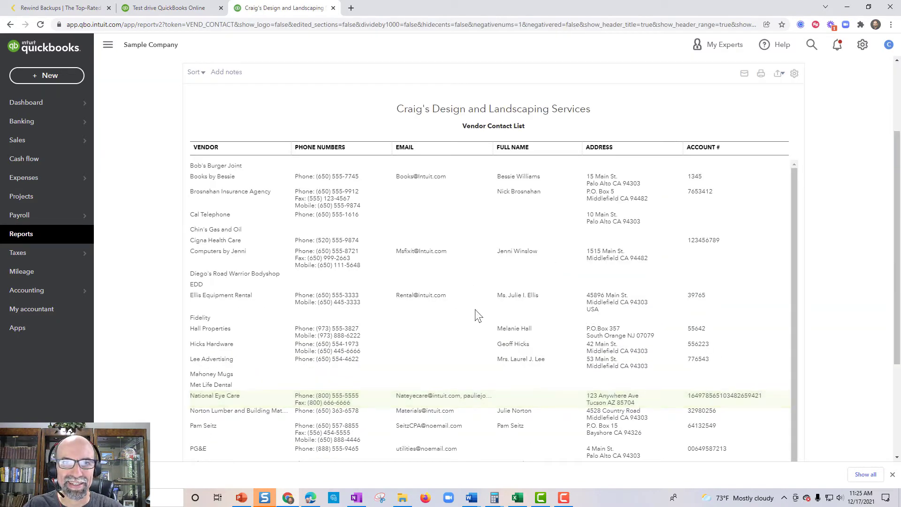
{"action": "scroll", "coordinate": [446, 300], "scroll_direction": "up", "scroll_amount": 3}
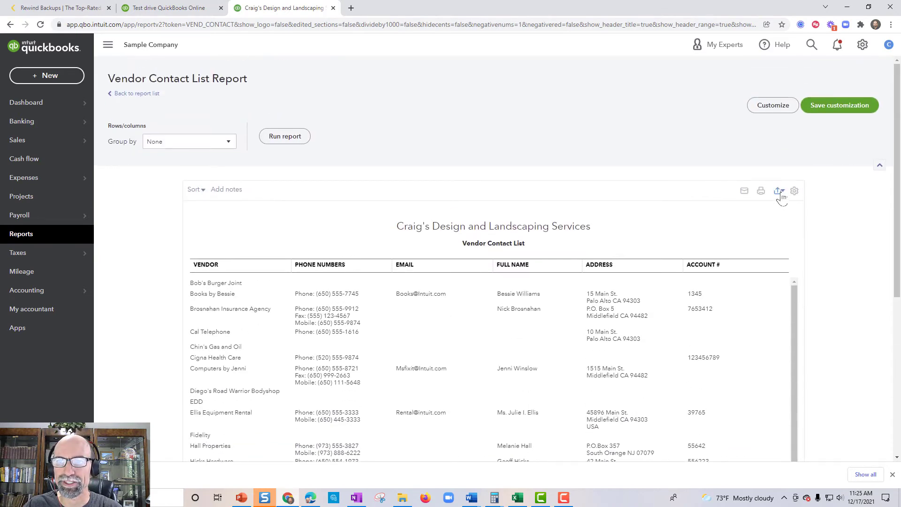
{"action": "left_click", "coordinate": [780, 193]}
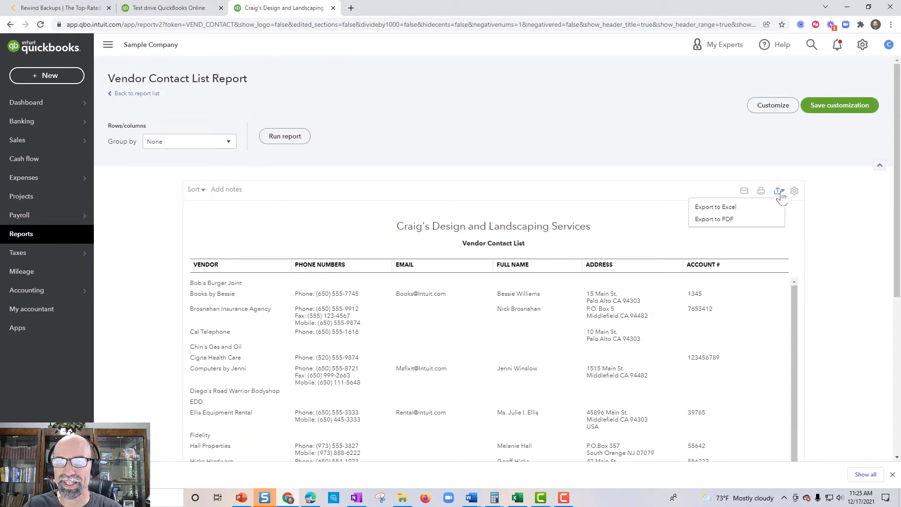
{"action": "left_click", "coordinate": [753, 208]}
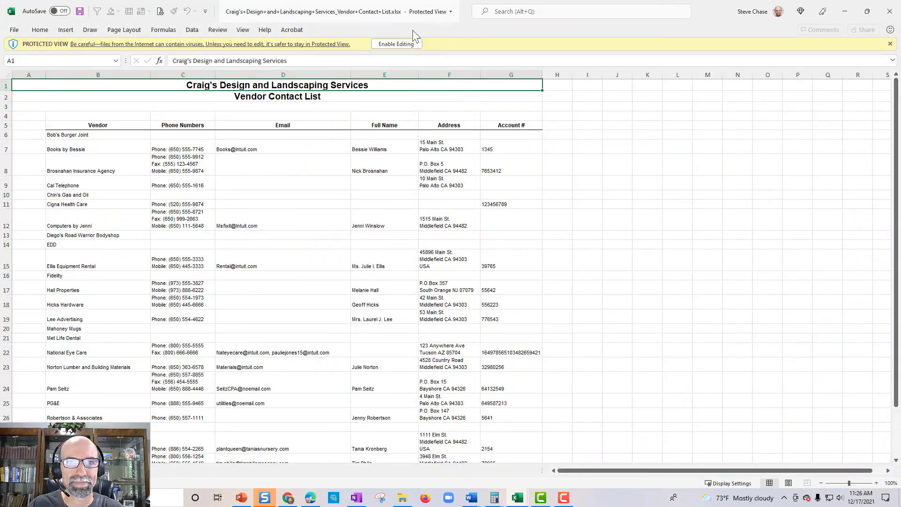
- Enable editing and insert three blank columns at E:G after Email
{"action": "left_click", "coordinate": [392, 46]}
{"action": "left_click", "coordinate": [342, 247]}
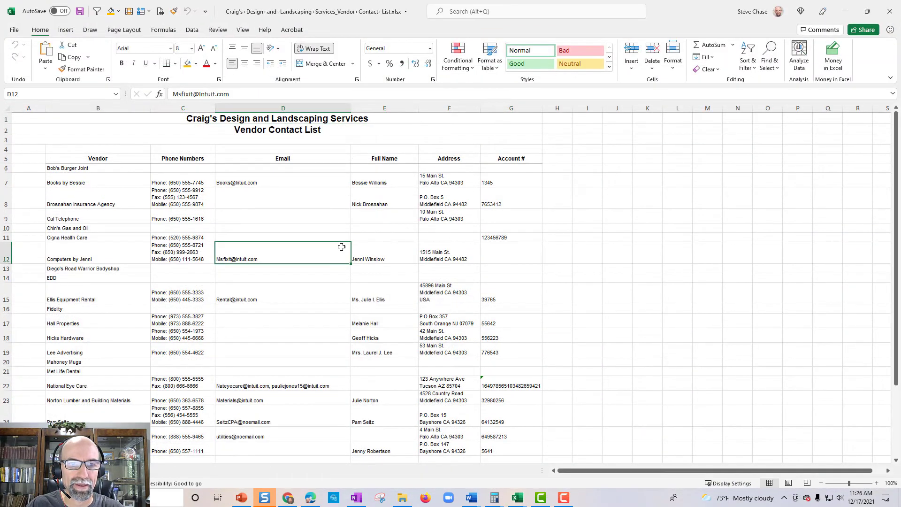
{"action": "scroll", "coordinate": [341, 247], "scroll_direction": "down", "scroll_amount": 6}
{"action": "scroll", "coordinate": [341, 247], "scroll_direction": "up", "scroll_amount": 4}
{"action": "scroll", "coordinate": [341, 247], "scroll_direction": "up", "scroll_amount": 2}
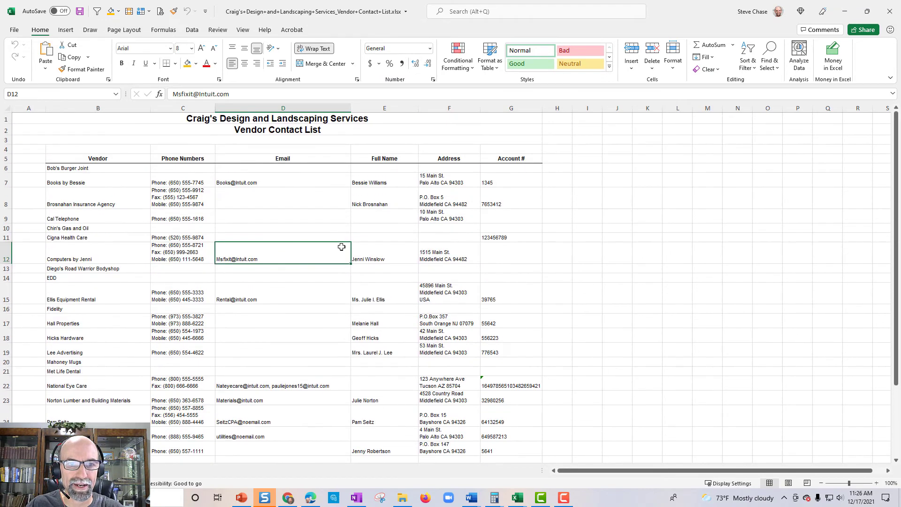
{"action": "left_click_drag", "start_coordinate": [389, 108], "coordinate": [517, 102]}
{"action": "right_click", "coordinate": [519, 109]}
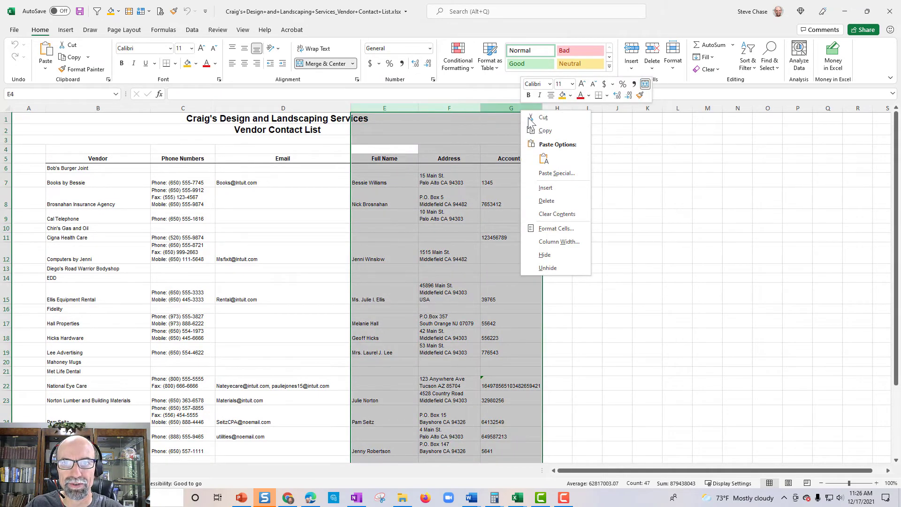
{"action": "left_click", "coordinate": [577, 190]}
{"action": "left_click", "coordinate": [553, 249]}
- Select the Email entries in D5:D31
{"action": "left_click_drag", "start_coordinate": [282, 159], "coordinate": [279, 446]}
{"action": "scroll", "coordinate": [301, 413], "scroll_direction": "down", "scroll_amount": 3}
{"action": "scroll", "coordinate": [302, 413], "scroll_direction": "up", "scroll_amount": 3}
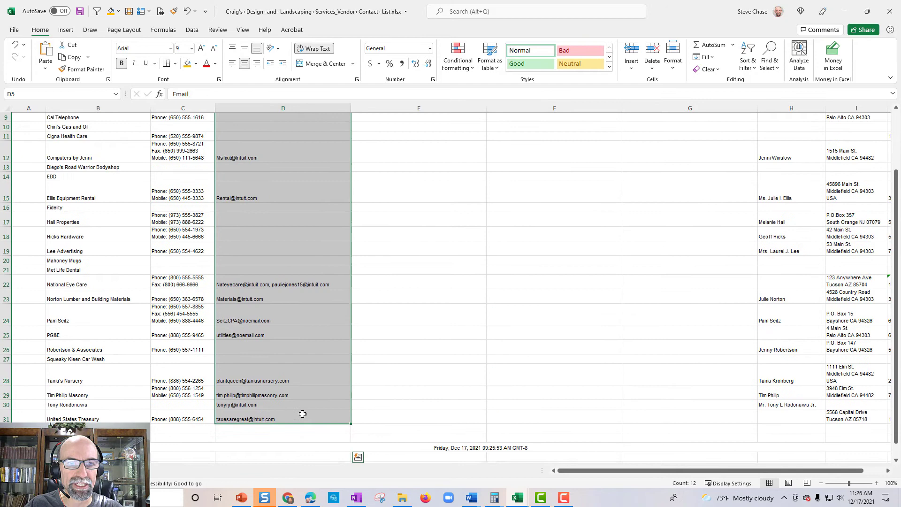
{"action": "scroll", "coordinate": [288, 307], "scroll_direction": "up", "scroll_amount": 3}
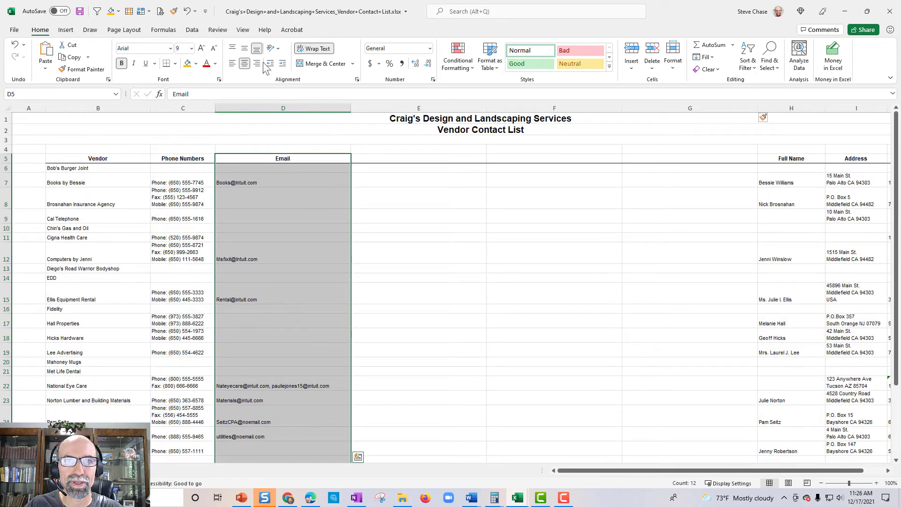
{"action": "left_click", "coordinate": [192, 29]}
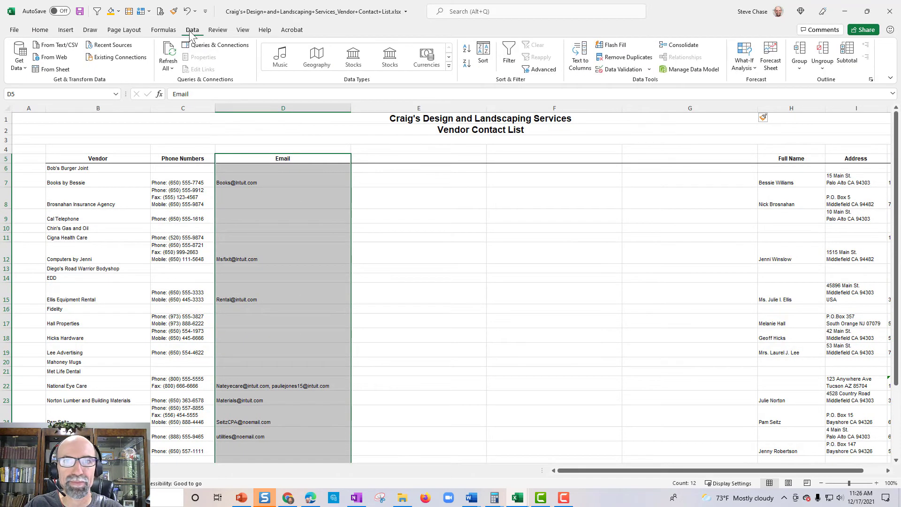
- Split the selected Email entries at commas with Text to Columns, replacing existing cells
{"action": "left_click", "coordinate": [582, 64]}
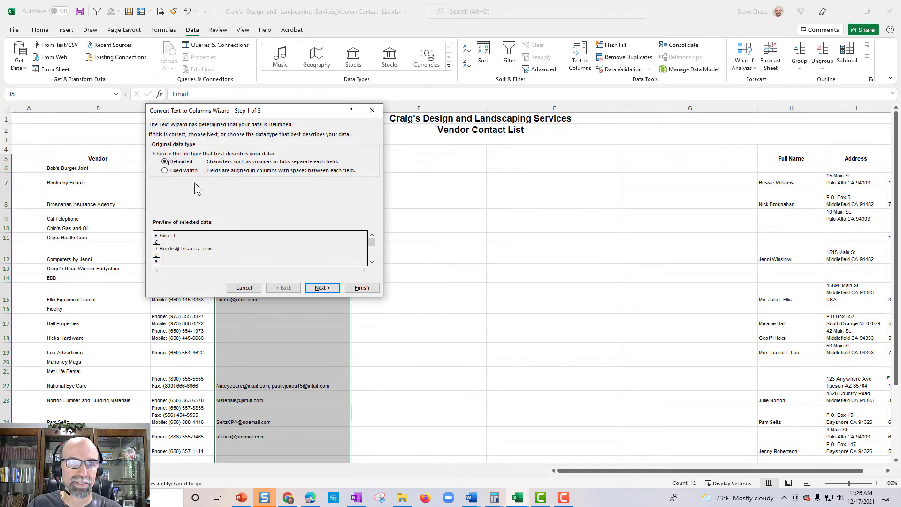
{"action": "left_click", "coordinate": [323, 288]}
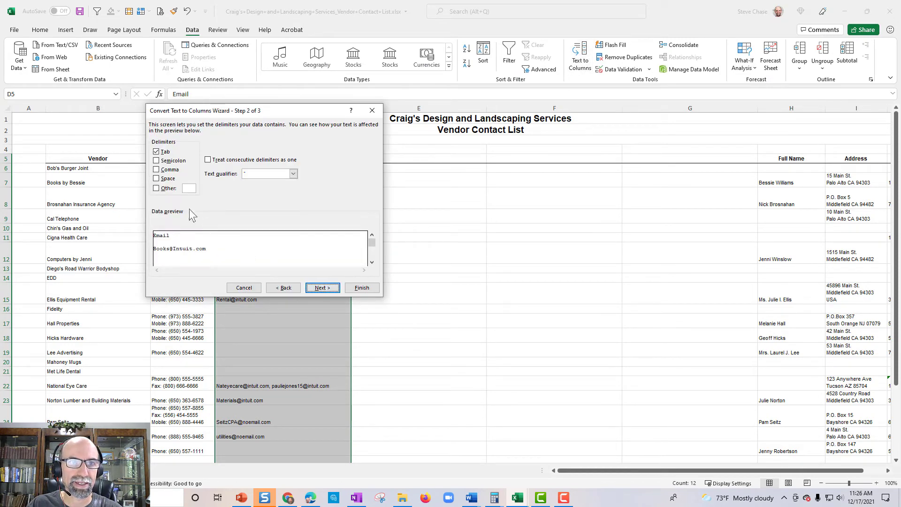
{"action": "left_click", "coordinate": [156, 151]}
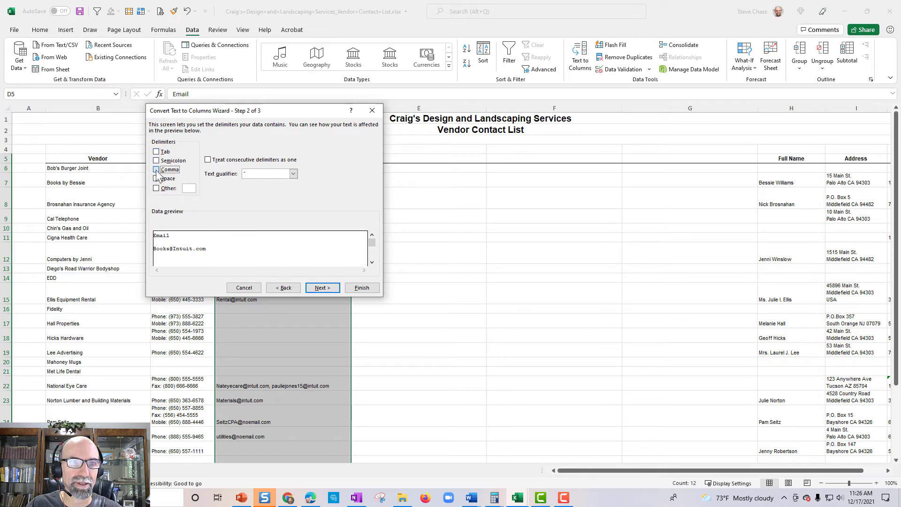
{"action": "left_click", "coordinate": [322, 287]}
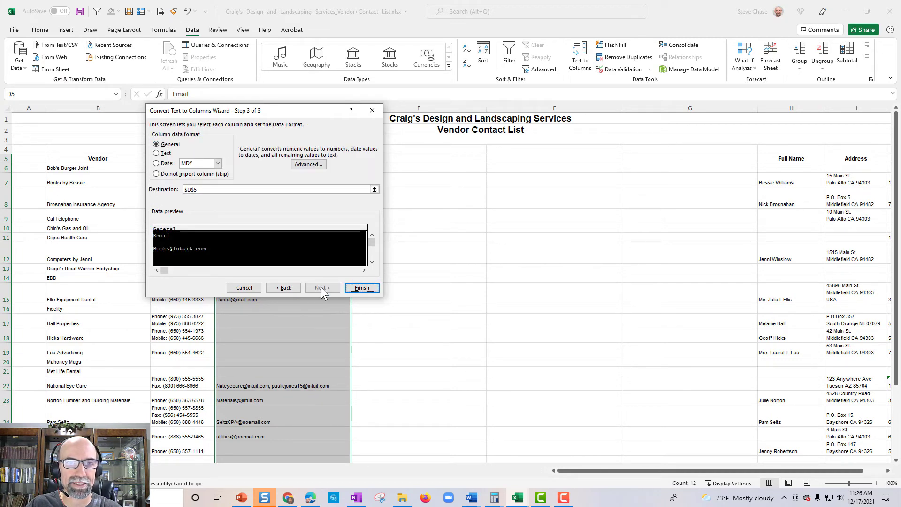
{"action": "left_click", "coordinate": [362, 288]}
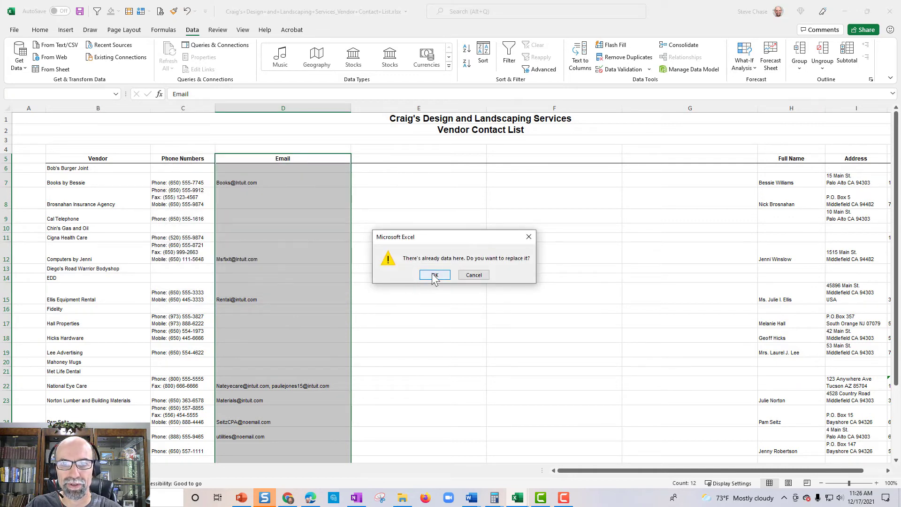
{"action": "left_click", "coordinate": [434, 276]}
{"action": "left_click", "coordinate": [431, 270]}
{"action": "scroll", "coordinate": [423, 275], "scroll_direction": "down", "scroll_amount": 3}
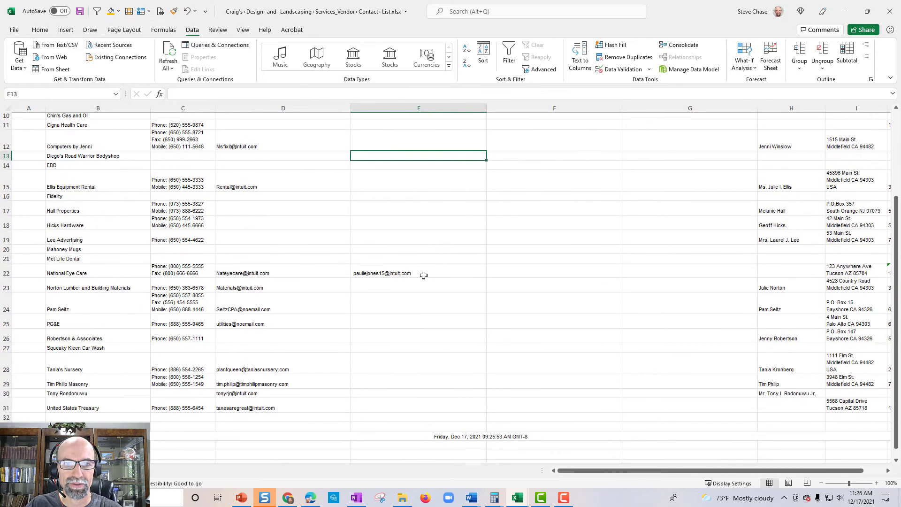
- Check the two split email addresses in row 22 across columns D and E
{"action": "left_click", "coordinate": [388, 271]}
{"action": "left_click_drag", "start_coordinate": [388, 271], "coordinate": [297, 270]}
{"action": "left_click", "coordinate": [298, 271]}
{"action": "left_click", "coordinate": [377, 271]}
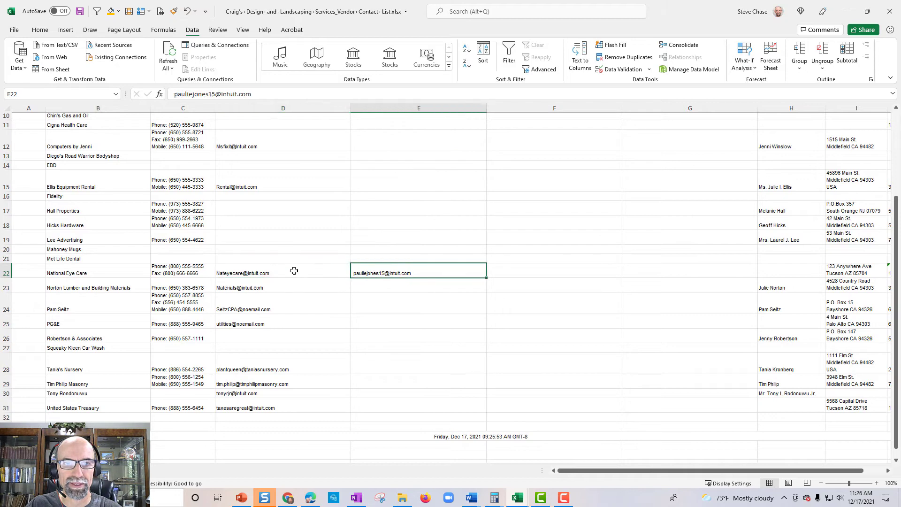
{"action": "left_click", "coordinate": [294, 271]}
{"action": "left_click", "coordinate": [386, 274]}
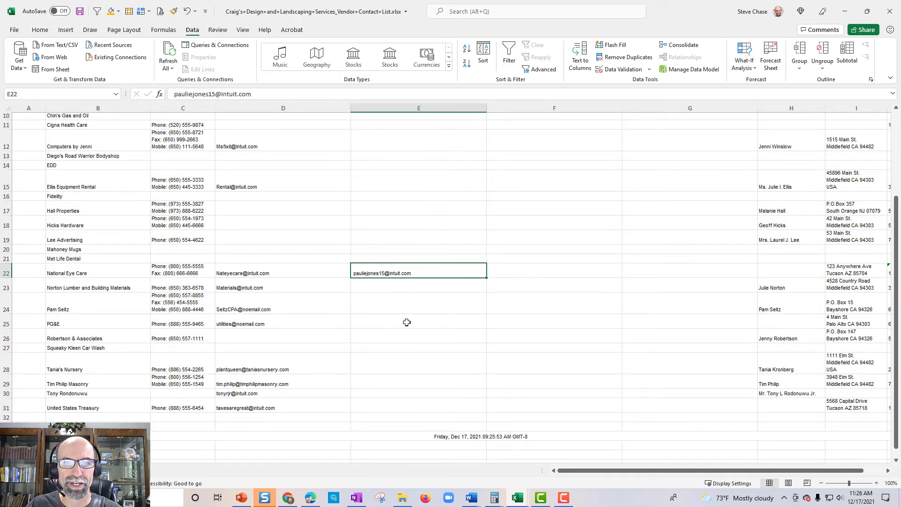
{"action": "scroll", "coordinate": [407, 322], "scroll_direction": "up", "scroll_amount": 3}
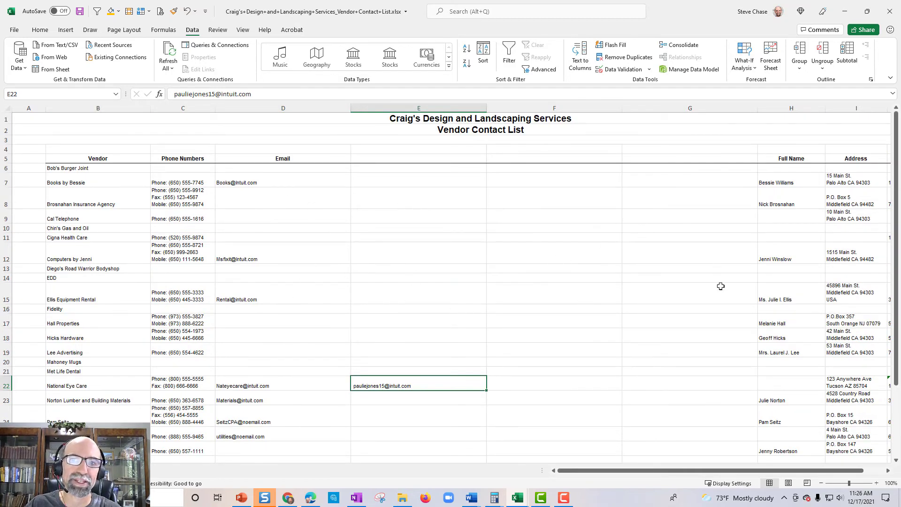
- Delete the empty block F5:G31, shifting the remaining cells left
{"action": "left_click_drag", "start_coordinate": [538, 158], "coordinate": [668, 413]}
{"action": "right_click", "coordinate": [638, 346]}
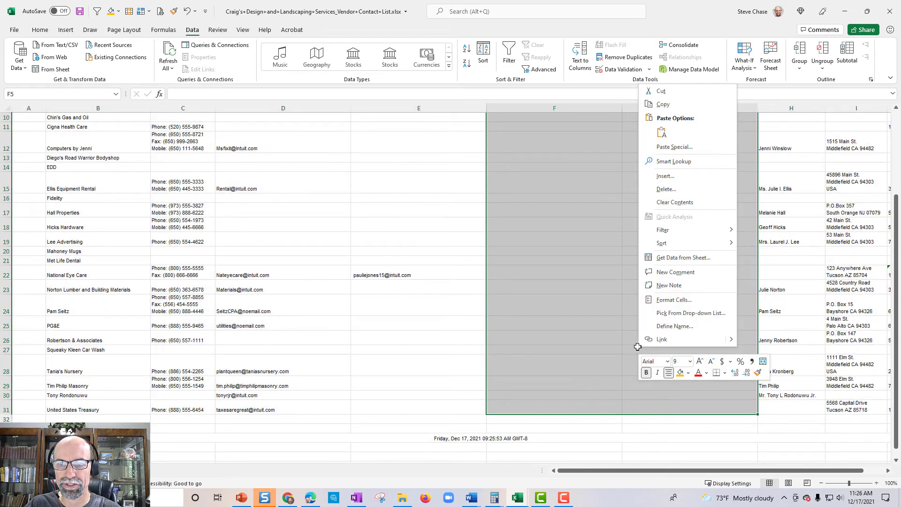
{"action": "left_click", "coordinate": [678, 189]}
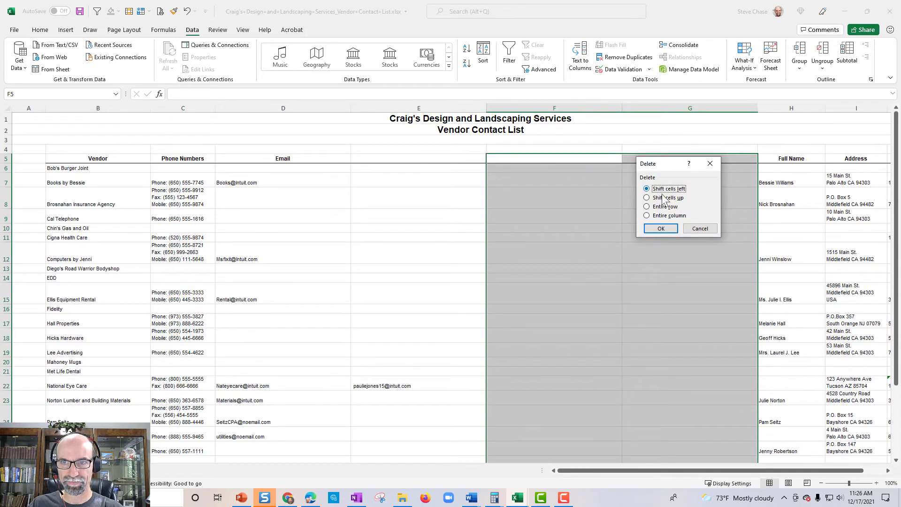
{"action": "left_click", "coordinate": [661, 229]}
{"action": "left_click", "coordinate": [593, 268]}
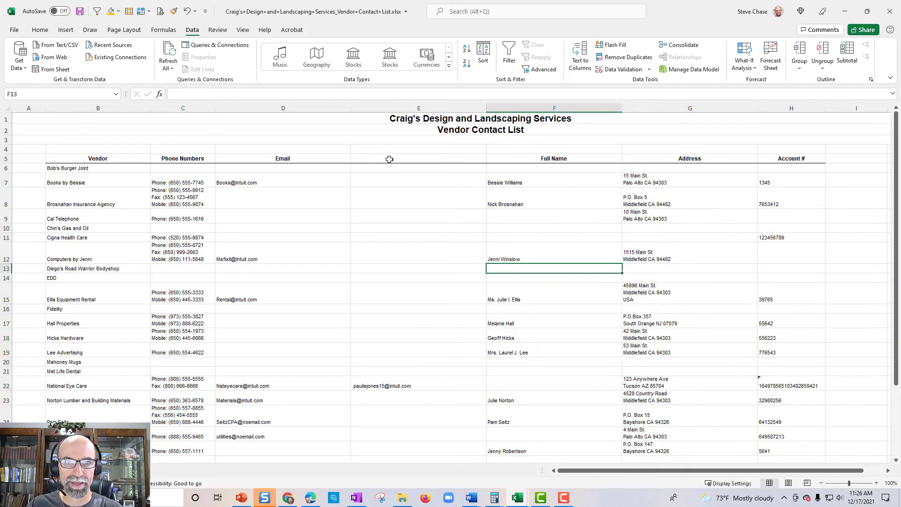
- Rename header D5 to Email1 and enter 'email 2' as the E5 header
{"action": "double_click", "coordinate": [333, 161]}
{"action": "type", "text": "1"}
{"action": "left_click", "coordinate": [396, 164]}
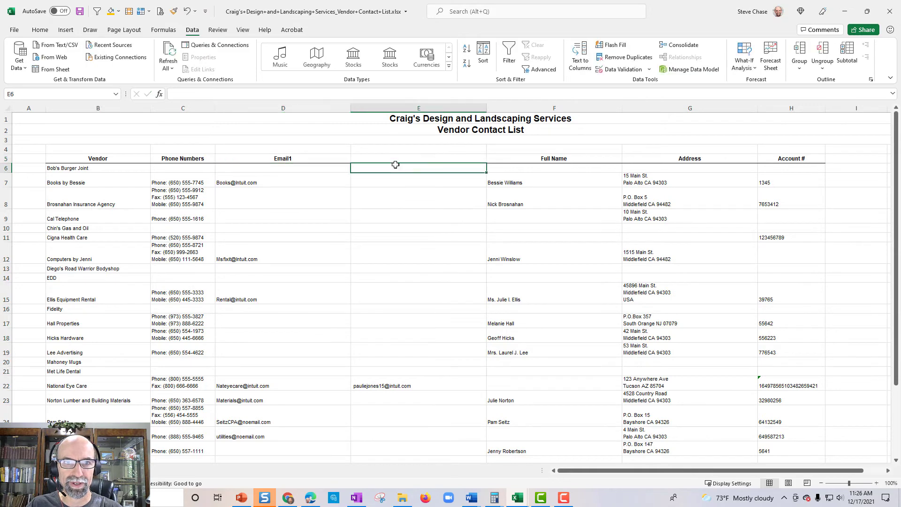
{"action": "left_click", "coordinate": [396, 161]}
{"action": "type", "text": "email "}
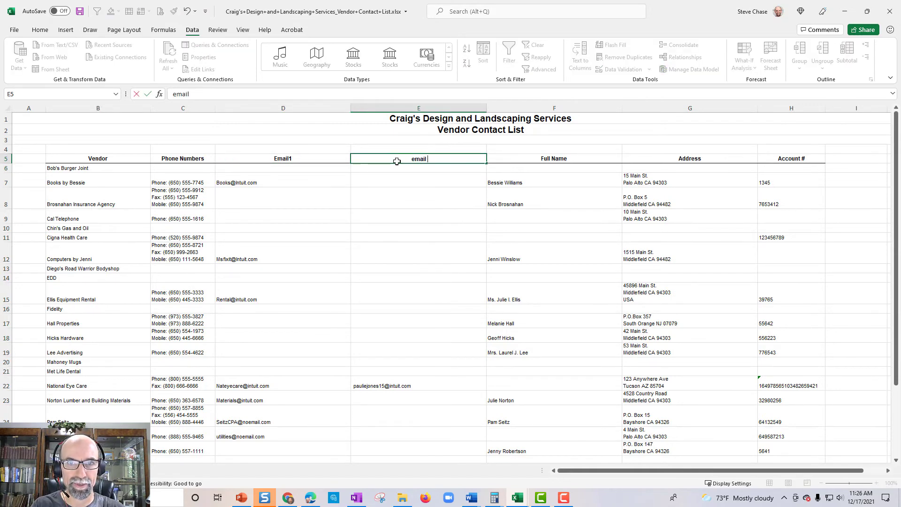
{"action": "type", "text": "2"}
{"action": "key", "text": "Return"}
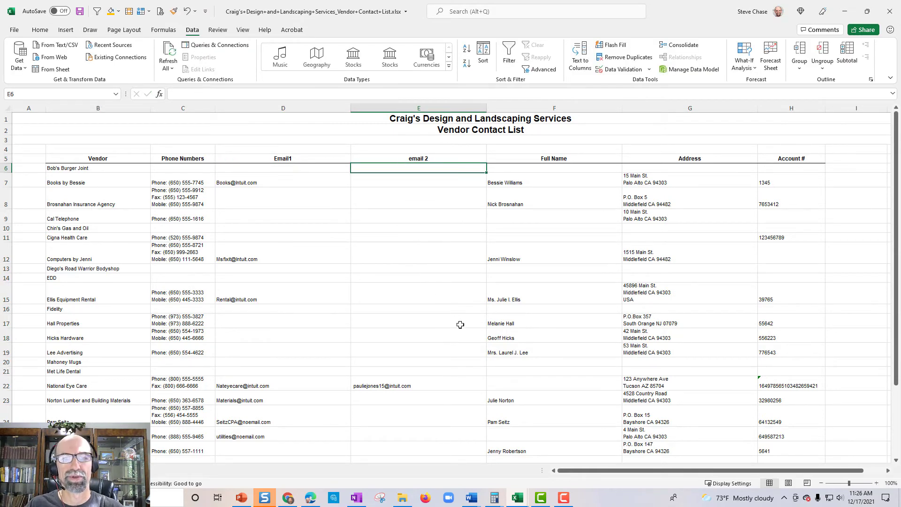
{"action": "scroll", "coordinate": [461, 322], "scroll_direction": "down", "scroll_amount": 3}
{"action": "left_click", "coordinate": [320, 275]}
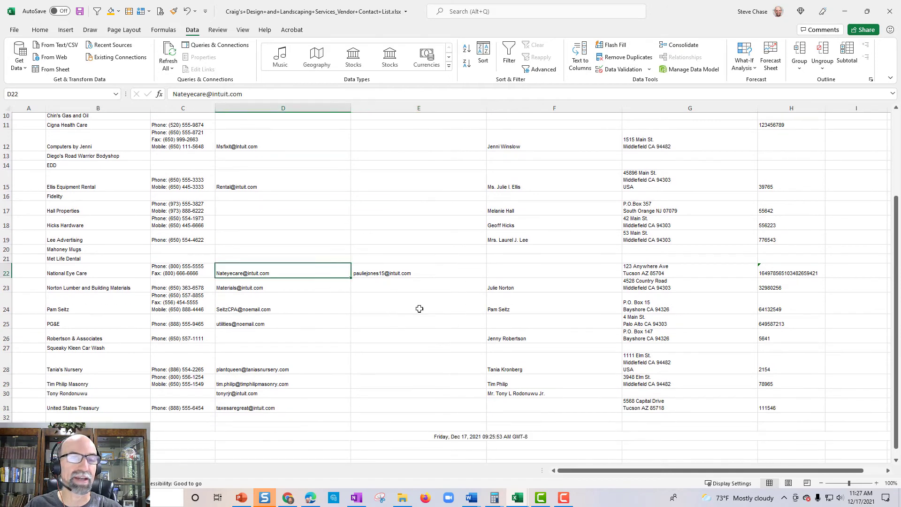
{"action": "scroll", "coordinate": [418, 308], "scroll_direction": "up", "scroll_amount": 3}
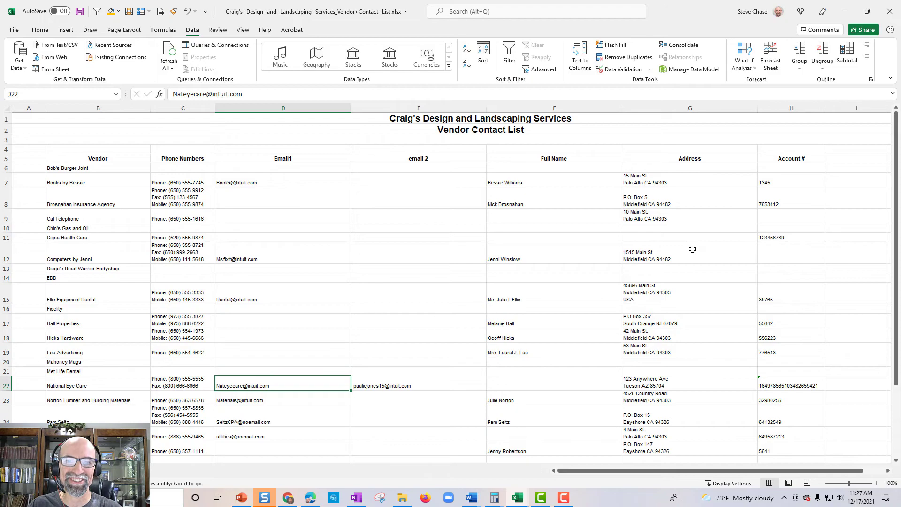
- Minimize both Excel workbooks and open Brosnahan Insurance Agency's vendor record in QuickBooks
{"action": "left_click", "coordinate": [844, 11]}
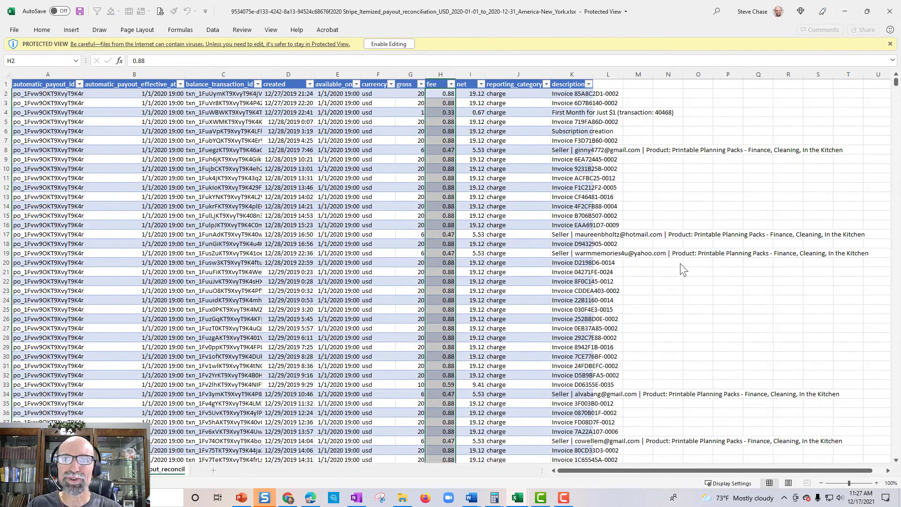
{"action": "left_click", "coordinate": [846, 12]}
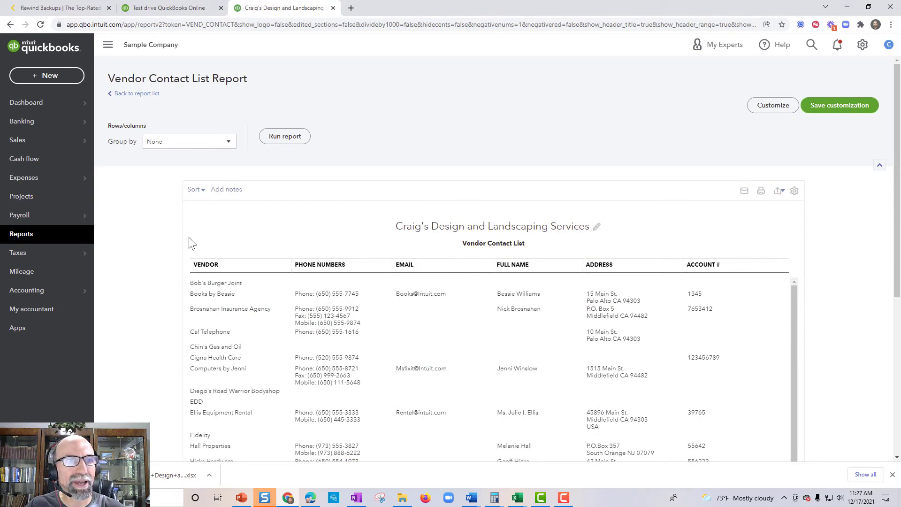
{"action": "left_click", "coordinate": [228, 312]}
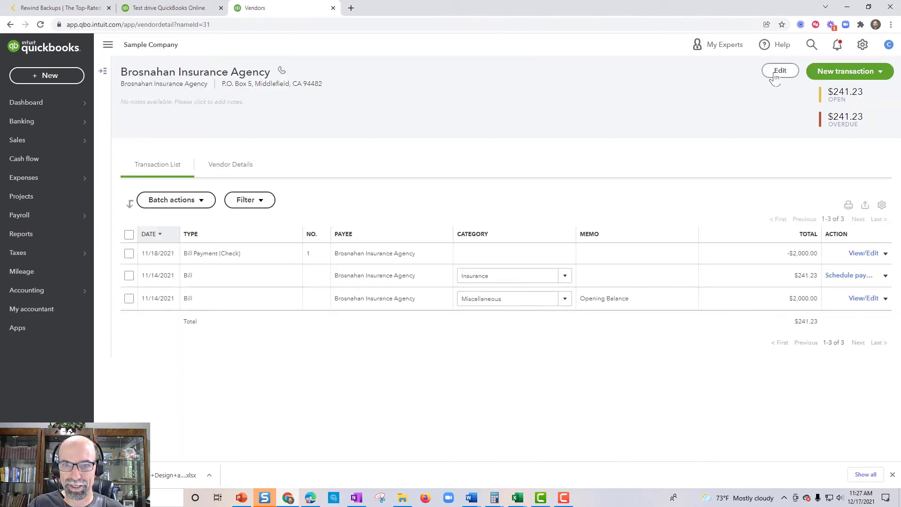
- Review the vendor's edit form, close it, and go to the Rewind Backups page
{"action": "left_click", "coordinate": [775, 75]}
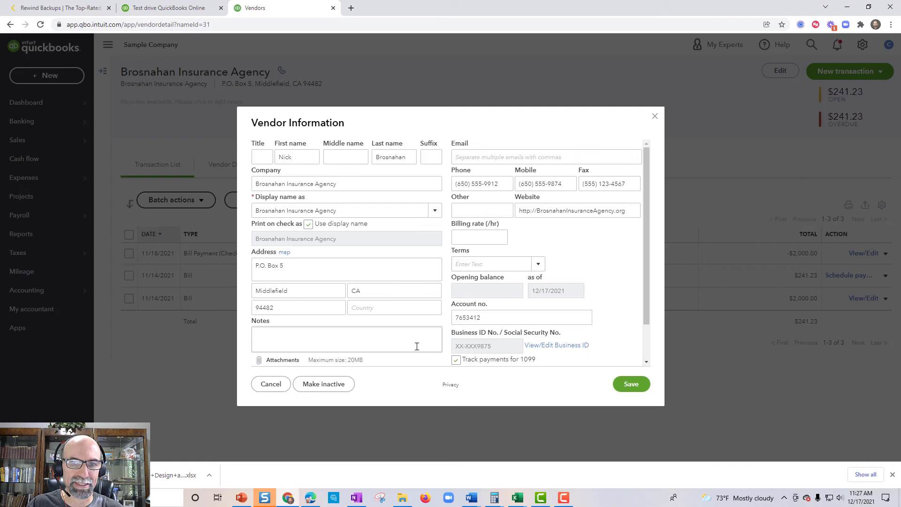
{"action": "scroll", "coordinate": [352, 283], "scroll_direction": "down", "scroll_amount": 2}
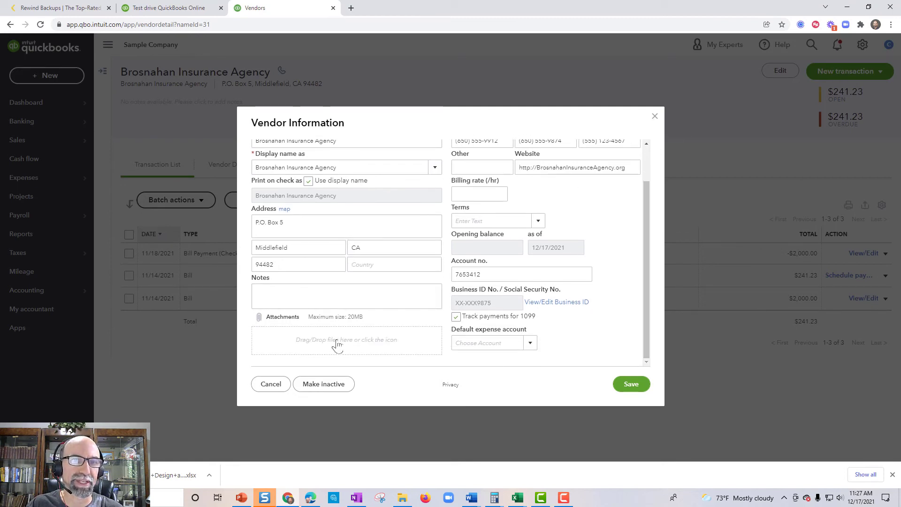
{"action": "left_click", "coordinate": [655, 117]}
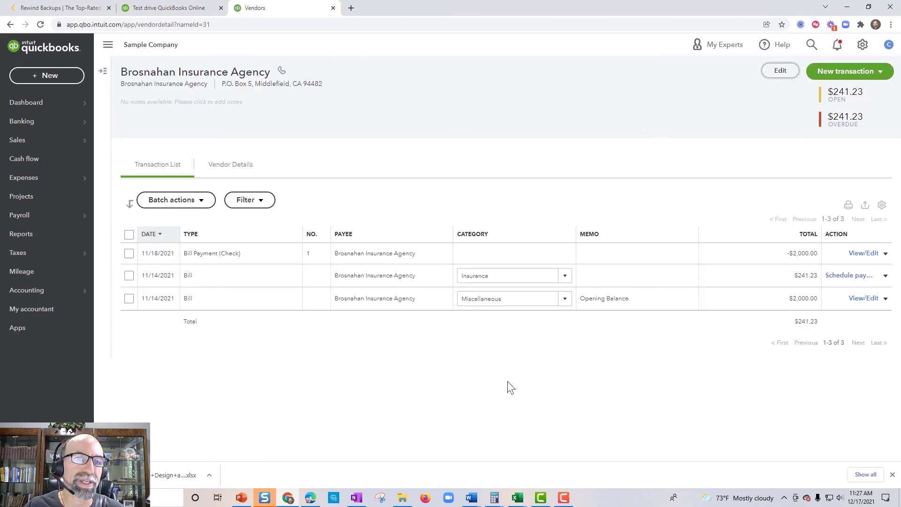
{"action": "left_click", "coordinate": [60, 8]}
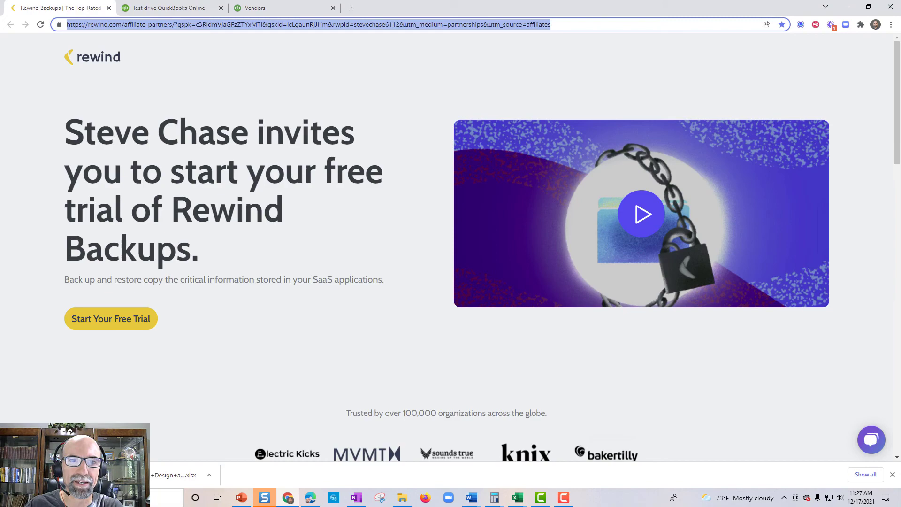
{"action": "scroll", "coordinate": [420, 313], "scroll_direction": "down", "scroll_amount": 8}
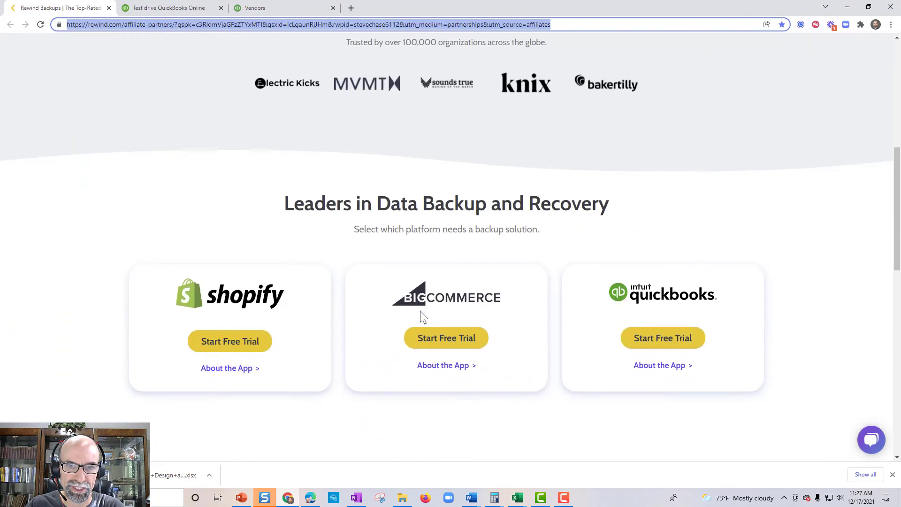
{"action": "scroll", "coordinate": [573, 376], "scroll_direction": "down", "scroll_amount": 6}
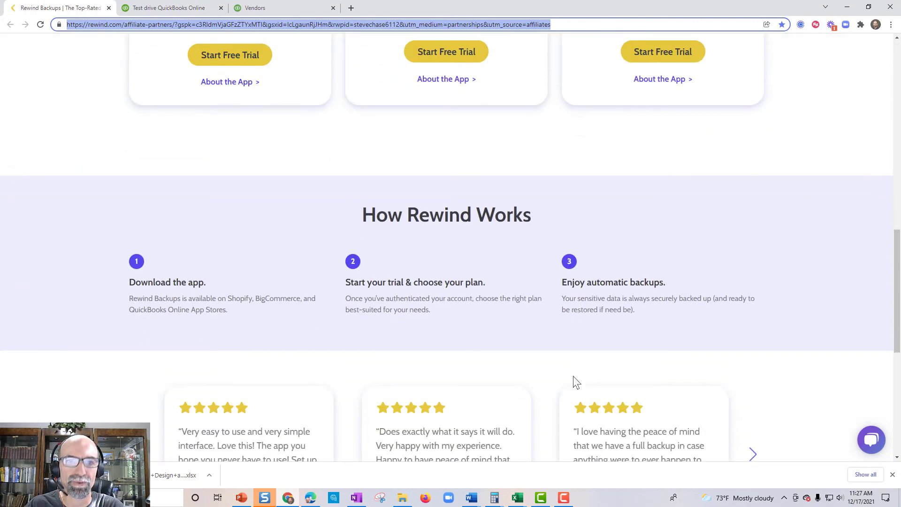
{"action": "scroll", "coordinate": [572, 377], "scroll_direction": "down", "scroll_amount": 4}
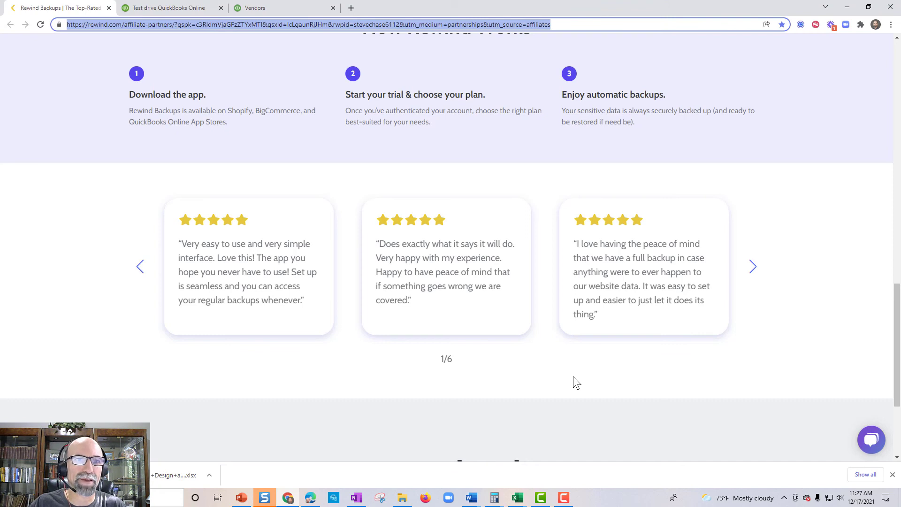
{"action": "scroll", "coordinate": [573, 377], "scroll_direction": "down", "scroll_amount": 2}
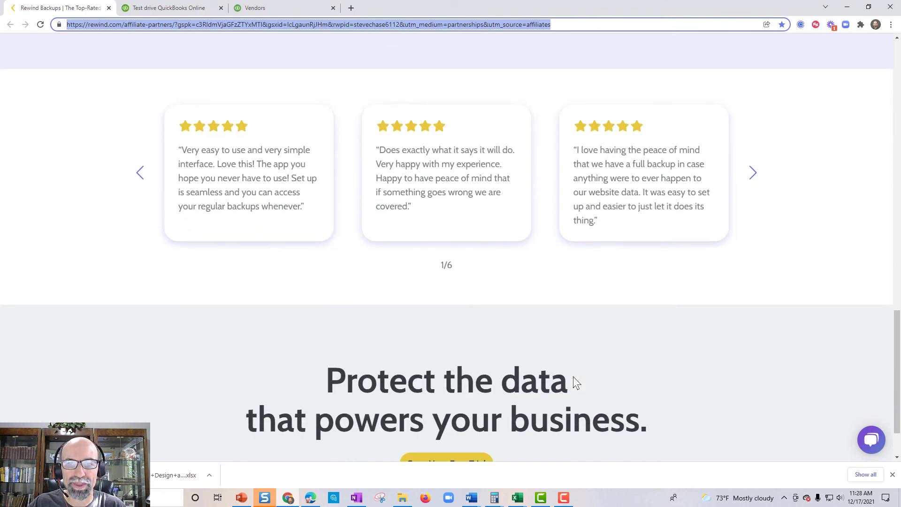
{"action": "scroll", "coordinate": [573, 376], "scroll_direction": "down", "scroll_amount": 1}
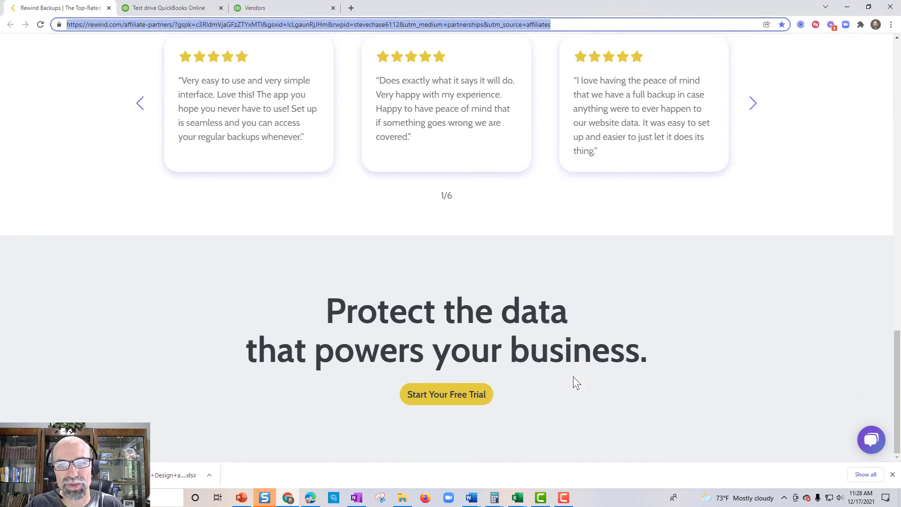
{"action": "scroll", "coordinate": [574, 377], "scroll_direction": "up", "scroll_amount": 2}
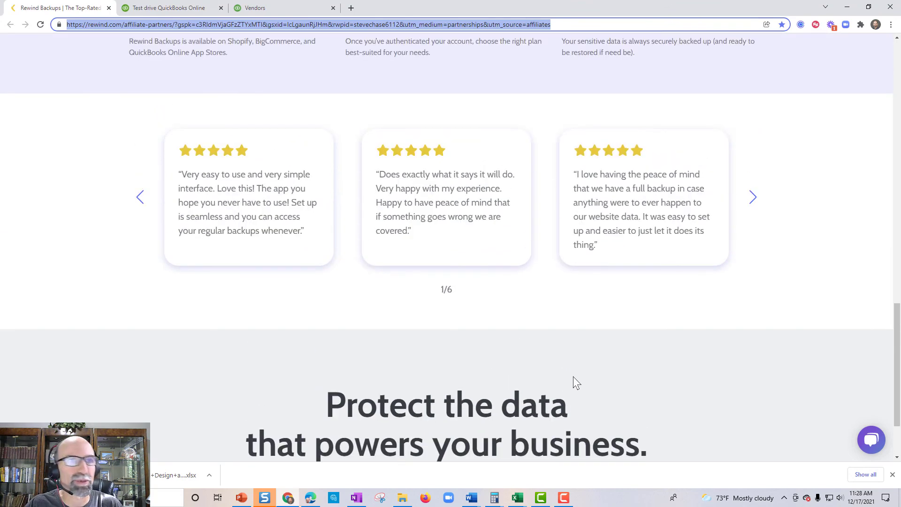
{"action": "scroll", "coordinate": [573, 376], "scroll_direction": "up", "scroll_amount": 6}
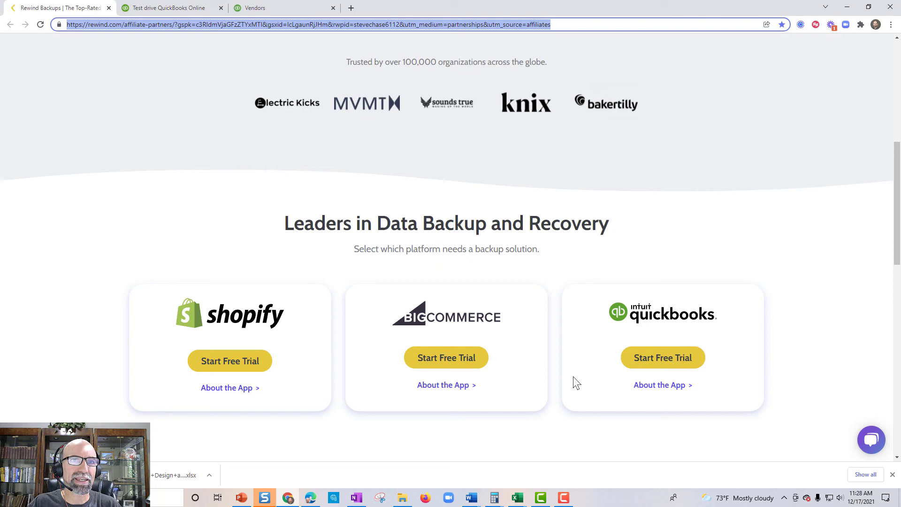
{"action": "scroll", "coordinate": [511, 340], "scroll_direction": "up", "scroll_amount": 7}
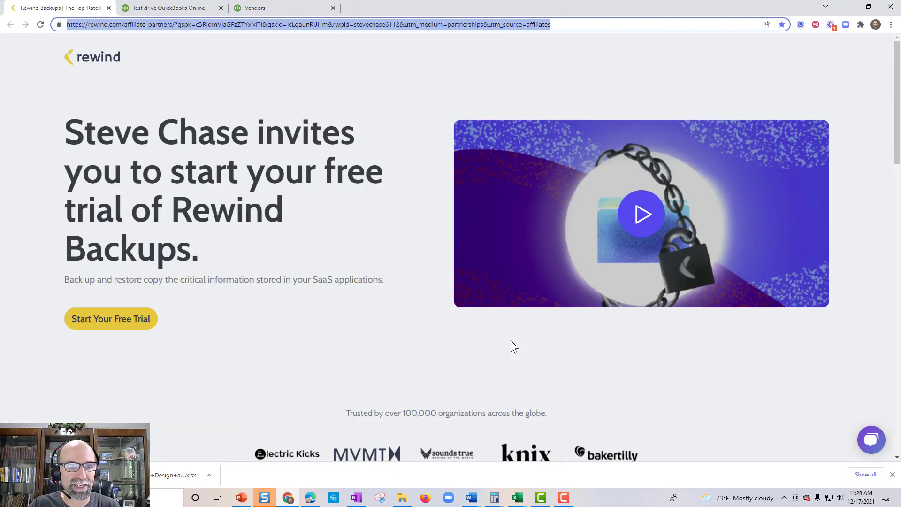